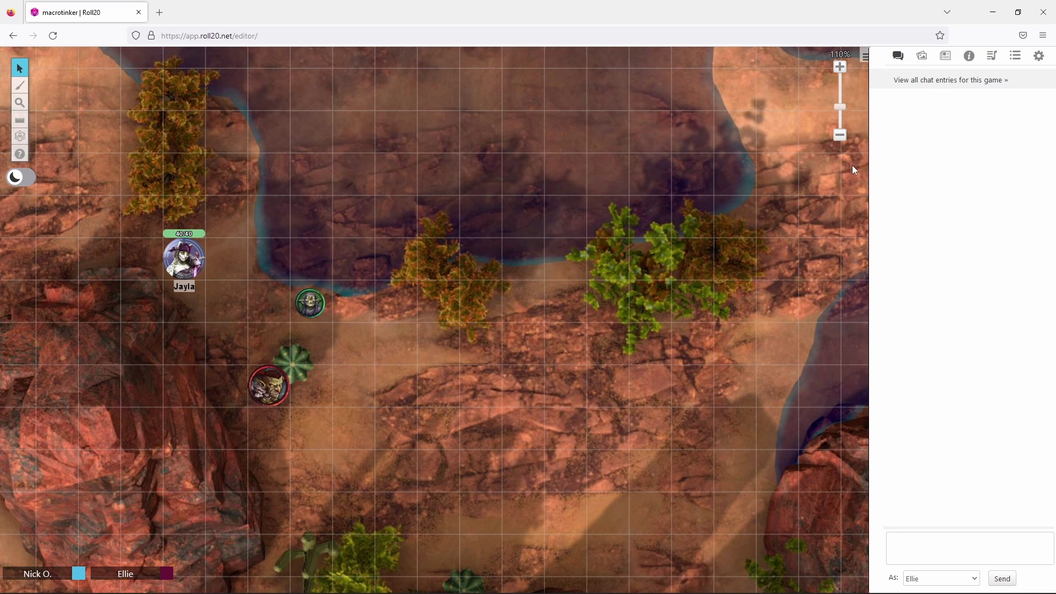
Open Jayla's character sheet from her token, then reposition and enlarge the sheet window over the map
left_click(946, 59)
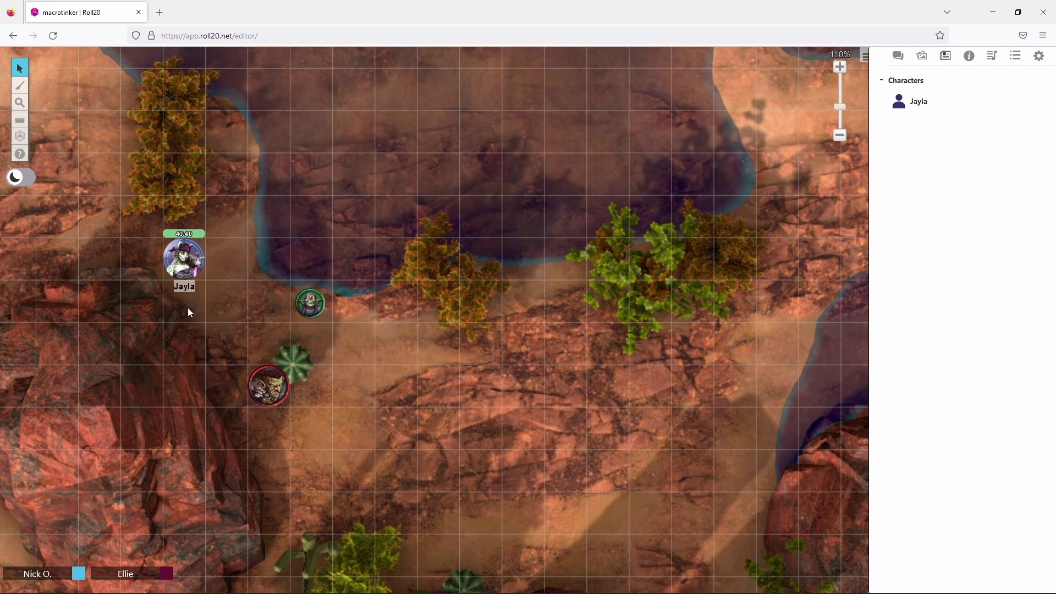
double_click(190, 257, "alt")
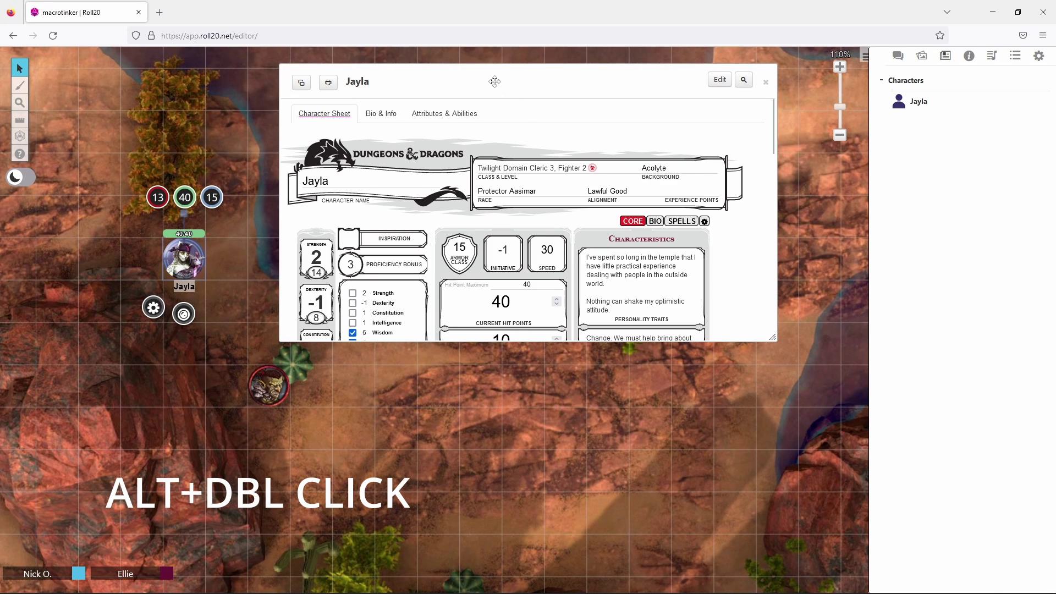
left_click_drag(494, 83, 565, 73)
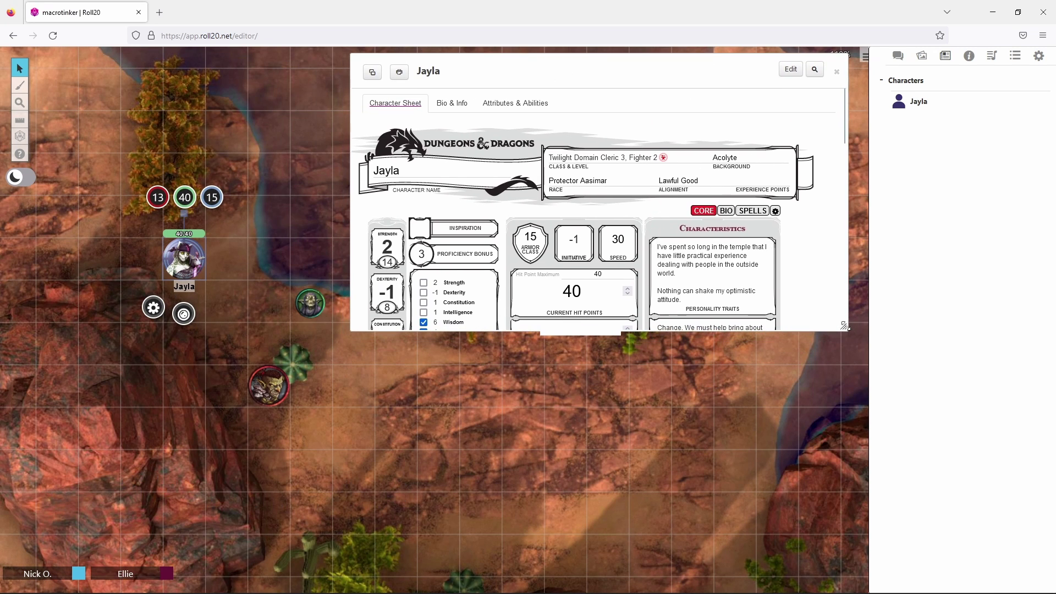
left_click_drag(846, 329, 870, 511)
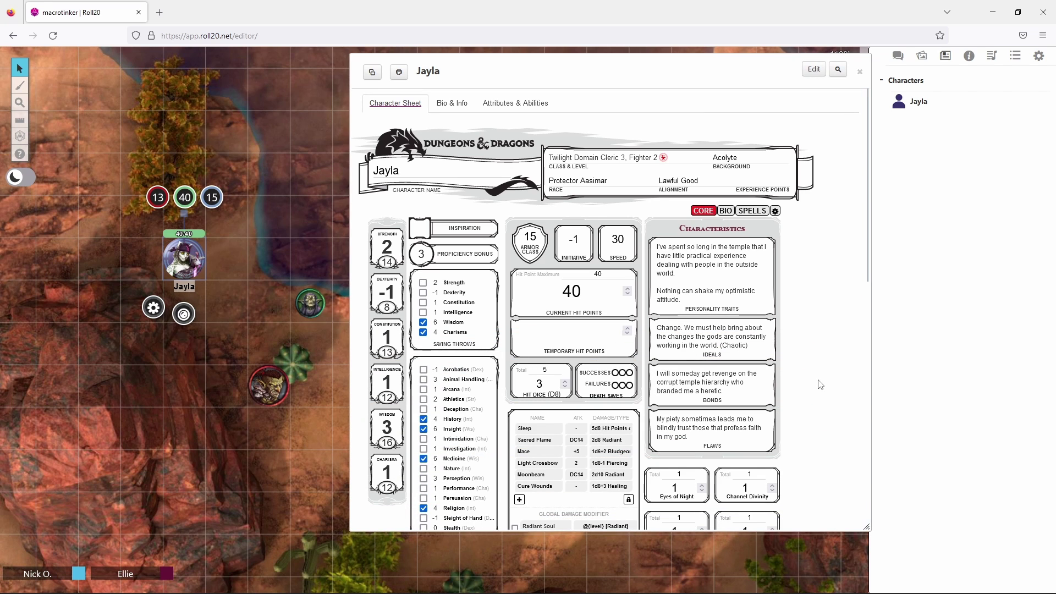
left_click(274, 273)
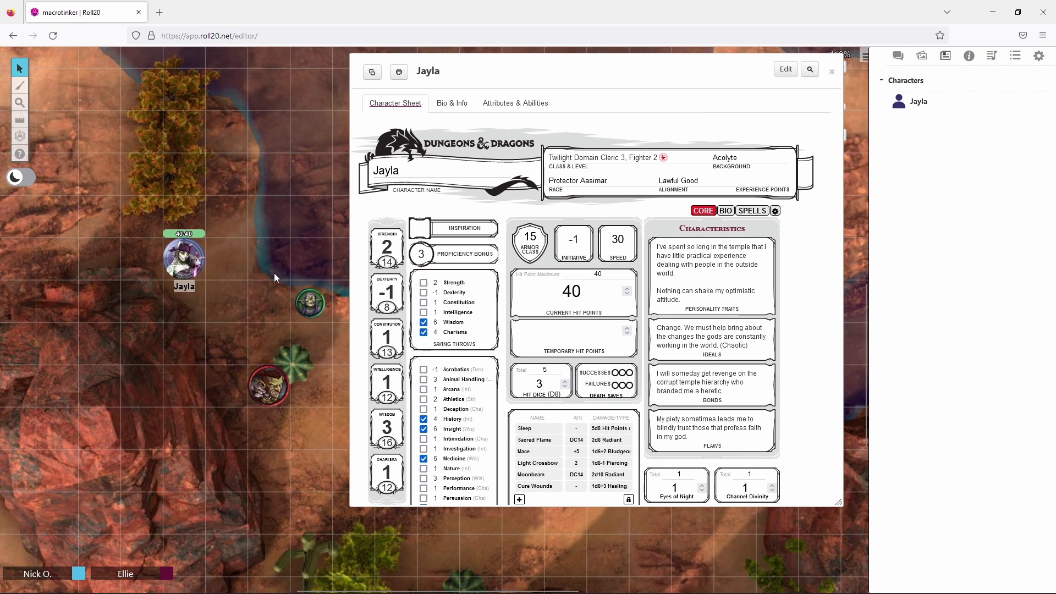
Roll initiative for Jayla's selected token to add her to the turn order, and check the goblin's Shortsword attack in the chat
left_click(163, 310)
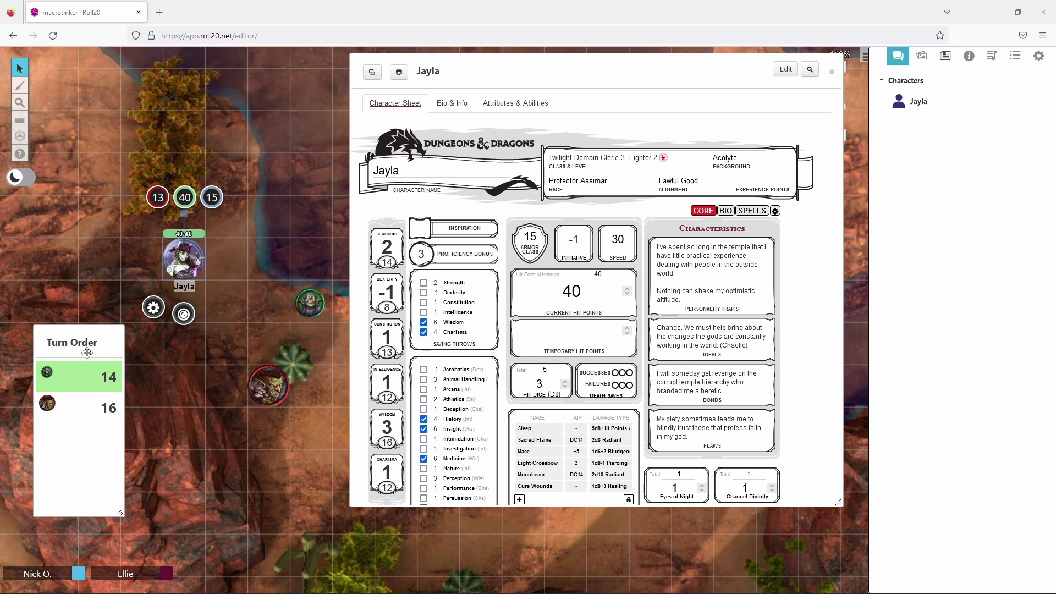
mouse_move(82, 379)
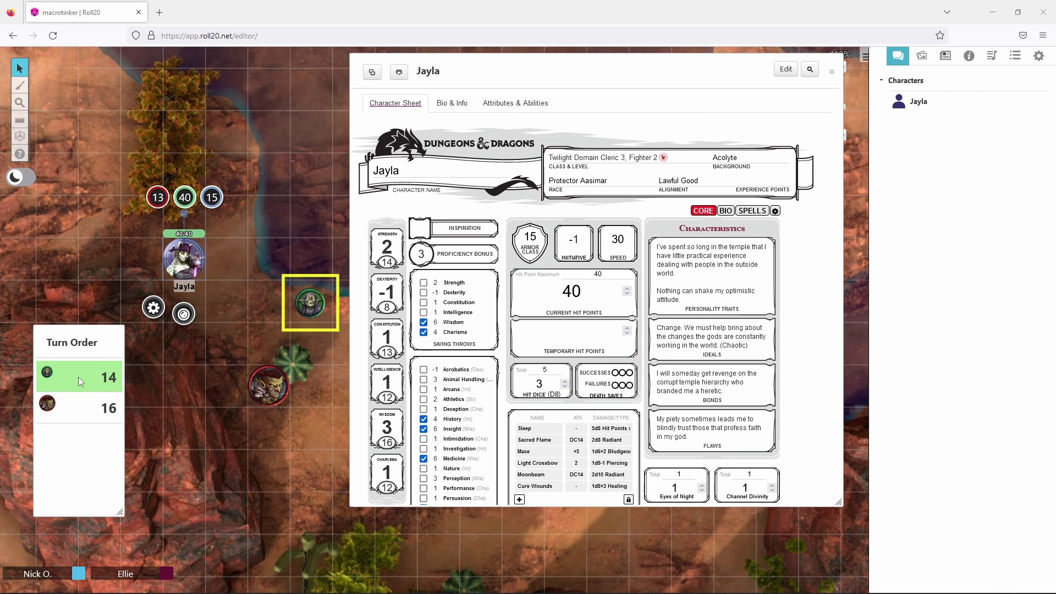
mouse_move(83, 407)
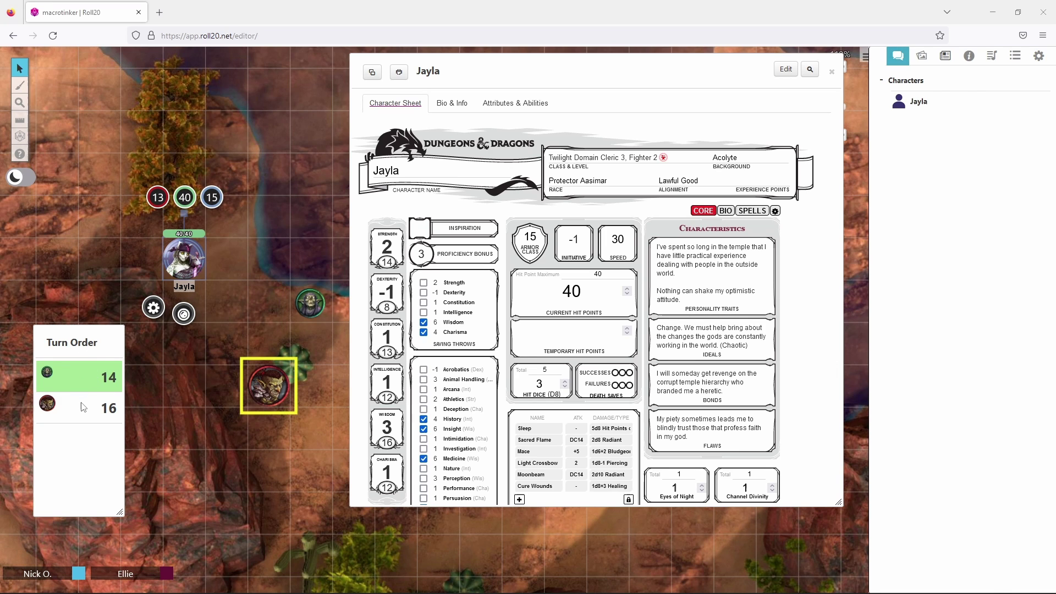
left_click(576, 259)
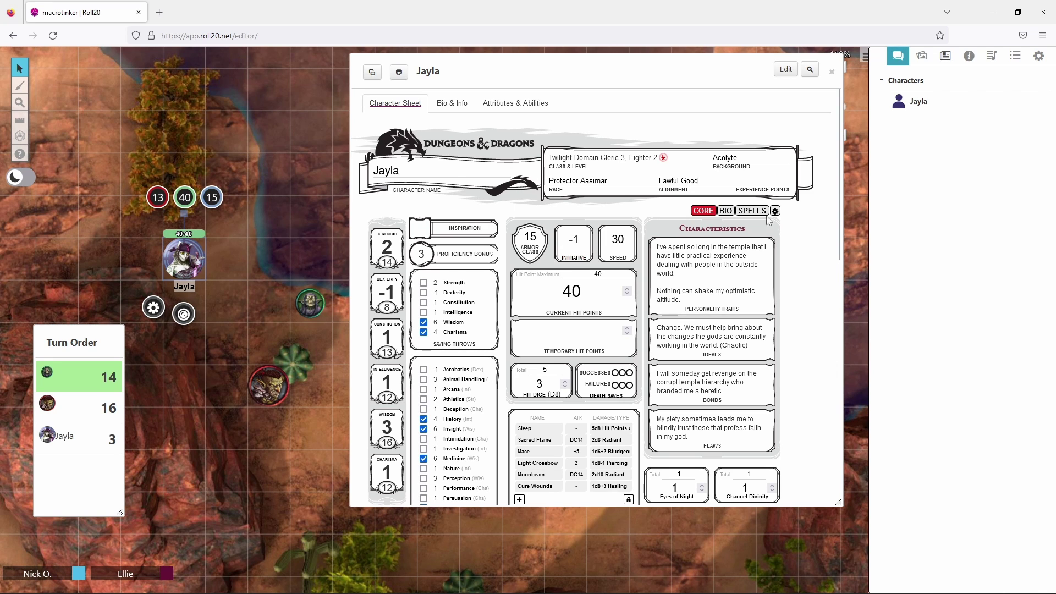
left_click(899, 56)
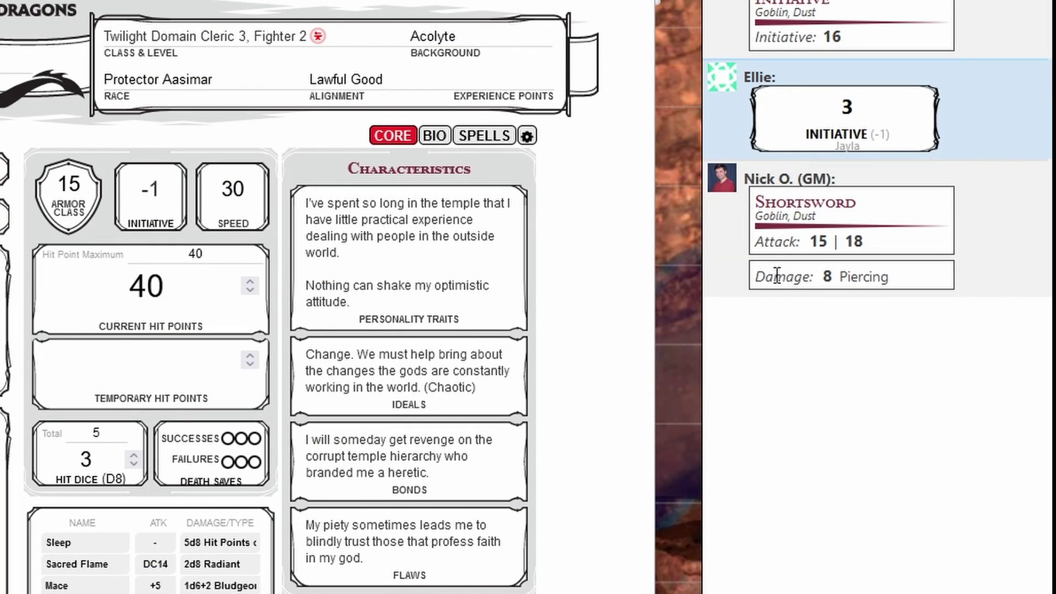
mouse_move(820, 248)
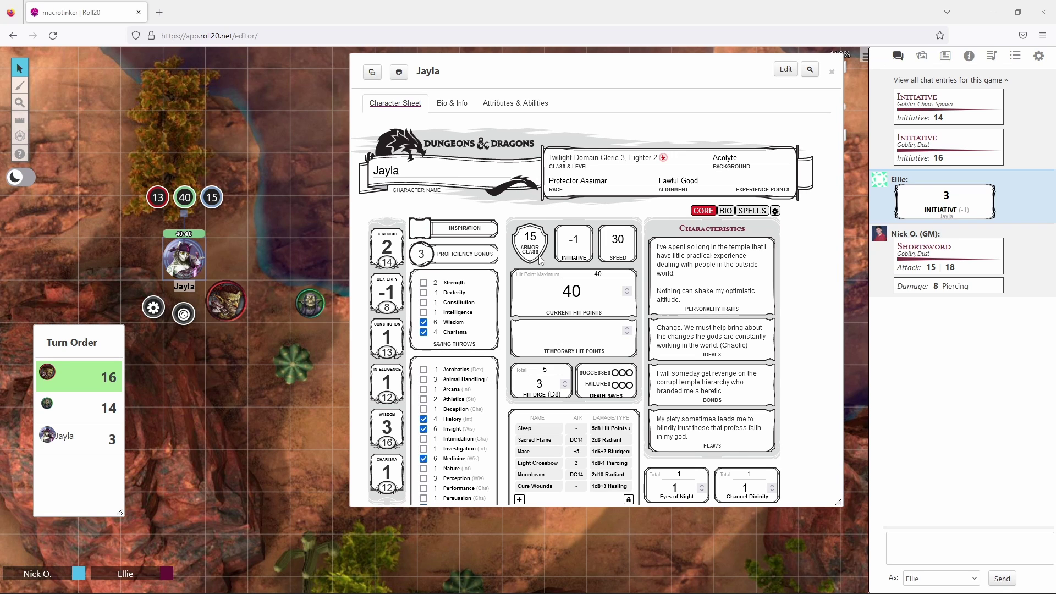
Set Jayla's current hit points to 32 on the character sheet
left_click(573, 291)
double_click(584, 301)
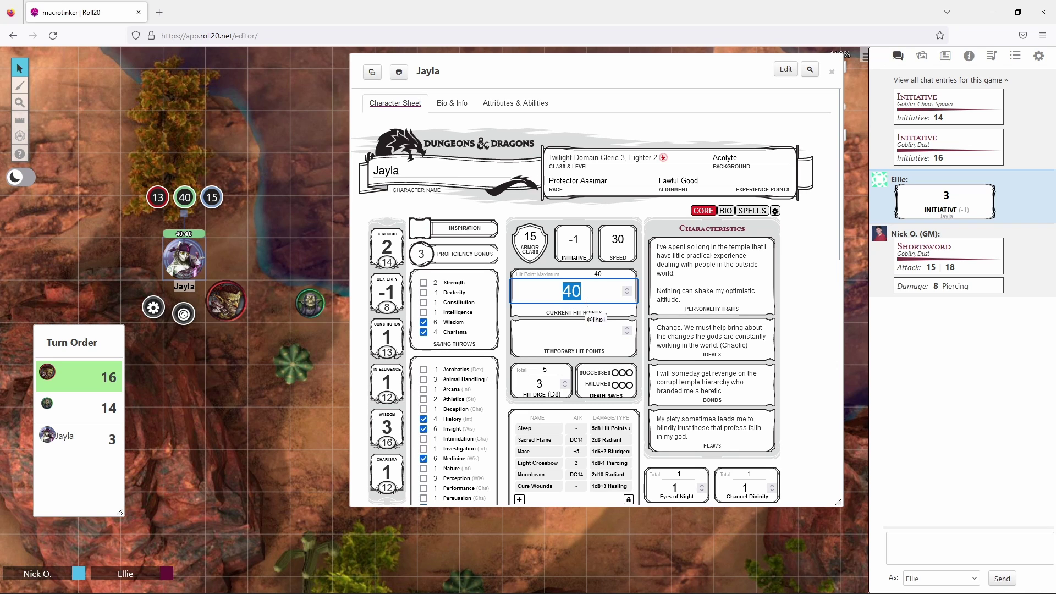
type("32")
key("Return")
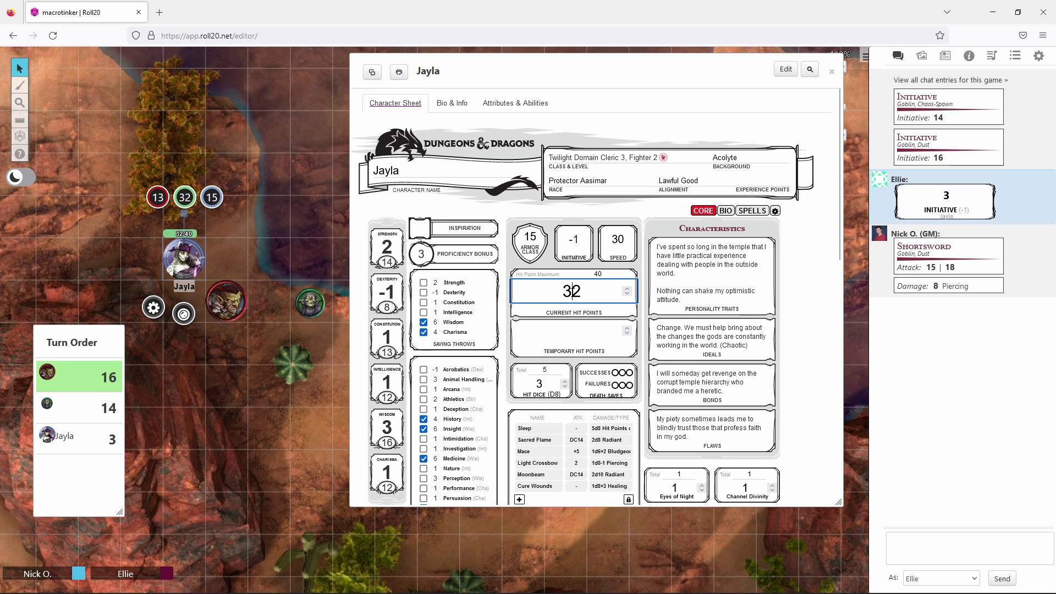
Restore Jayla's current hit points to 40 on the character sheet
double_click(586, 302)
type("40")
key("Return")
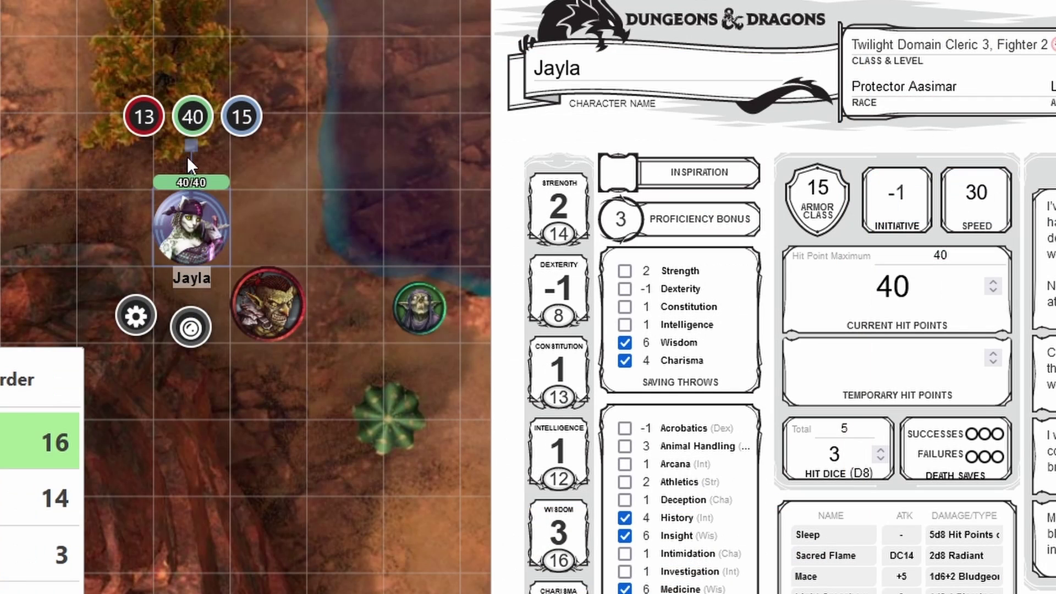
Subtract 8 from Jayla's hit points directly on her map token with a relative value
left_click(193, 116)
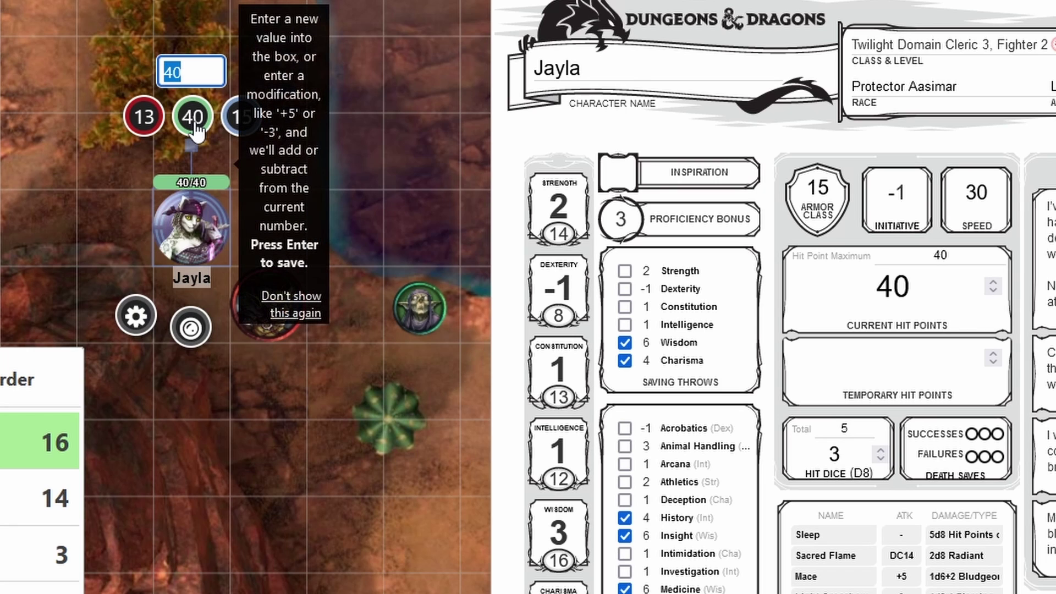
key("BackSpace")
type("-8")
key("Return")
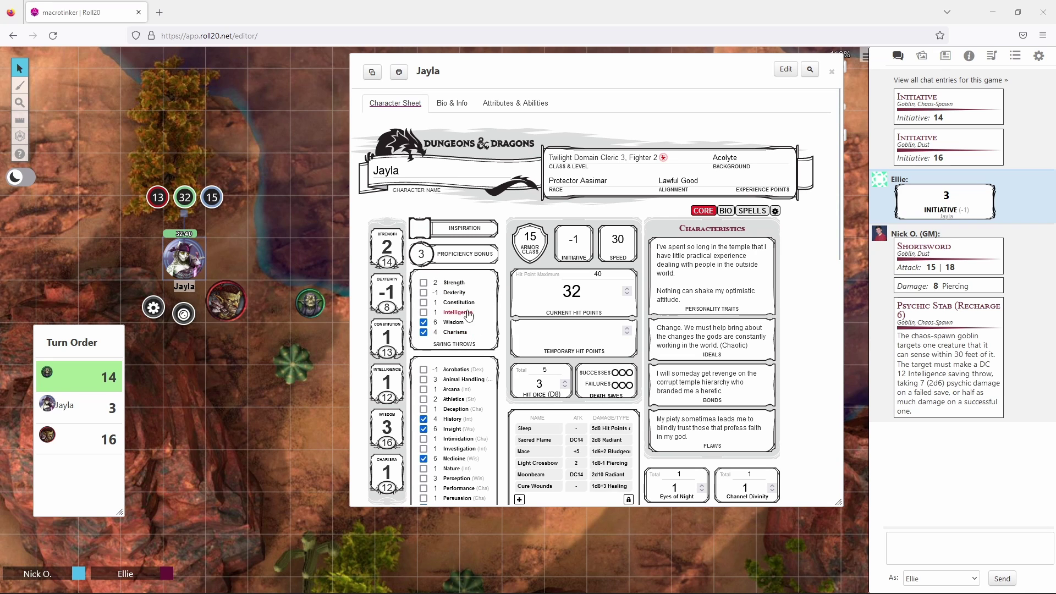
Roll Jayla's Intelligence saving throw against Psychic Stab and subtract 7 from the hit points on her token
left_click(451, 313)
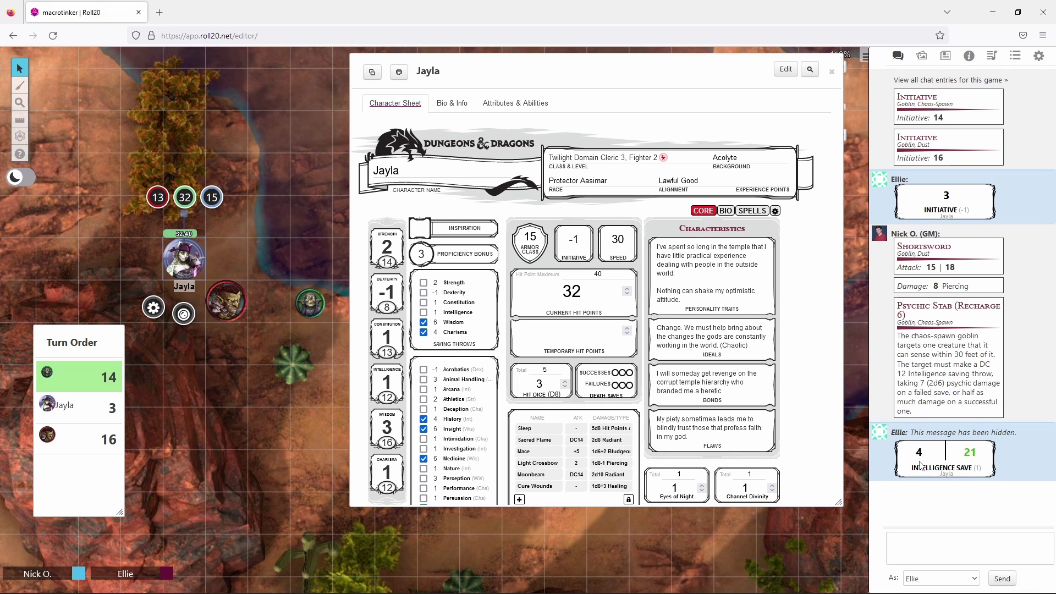
left_click(183, 205)
type("-7")
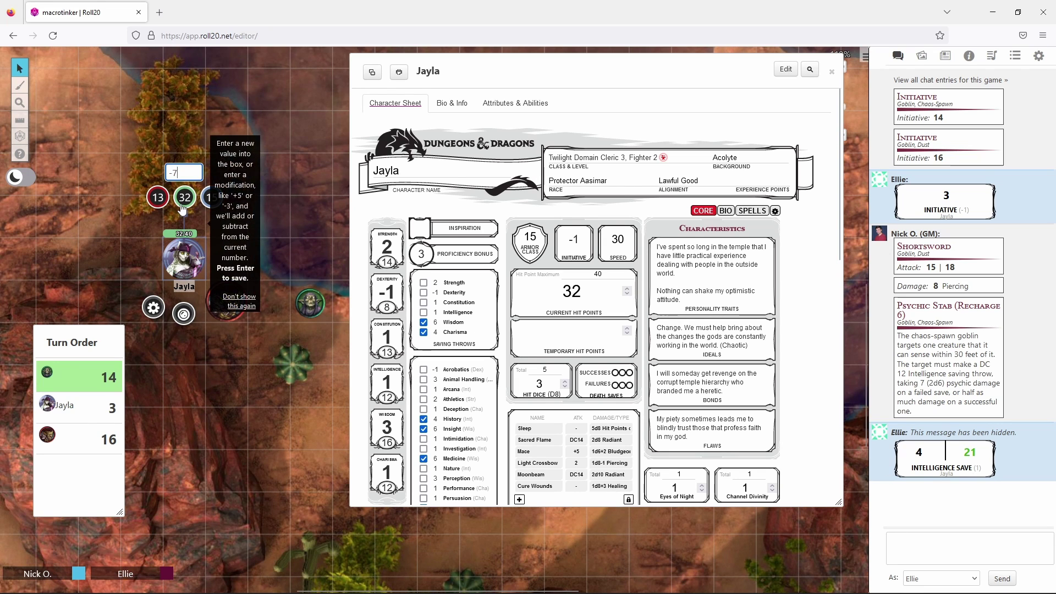
key("Return")
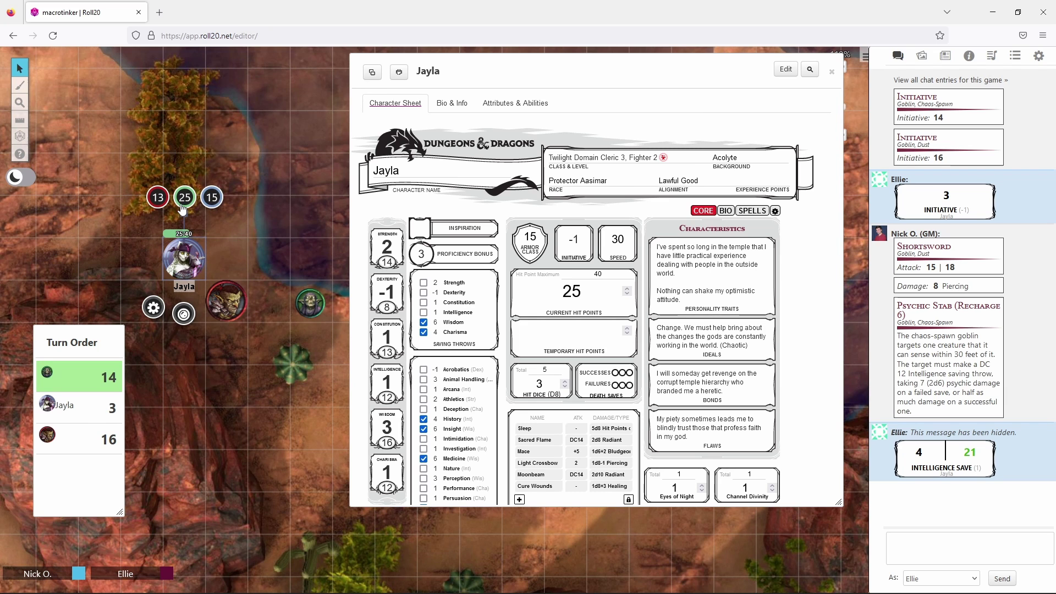
left_click(264, 236)
mouse_move(919, 462)
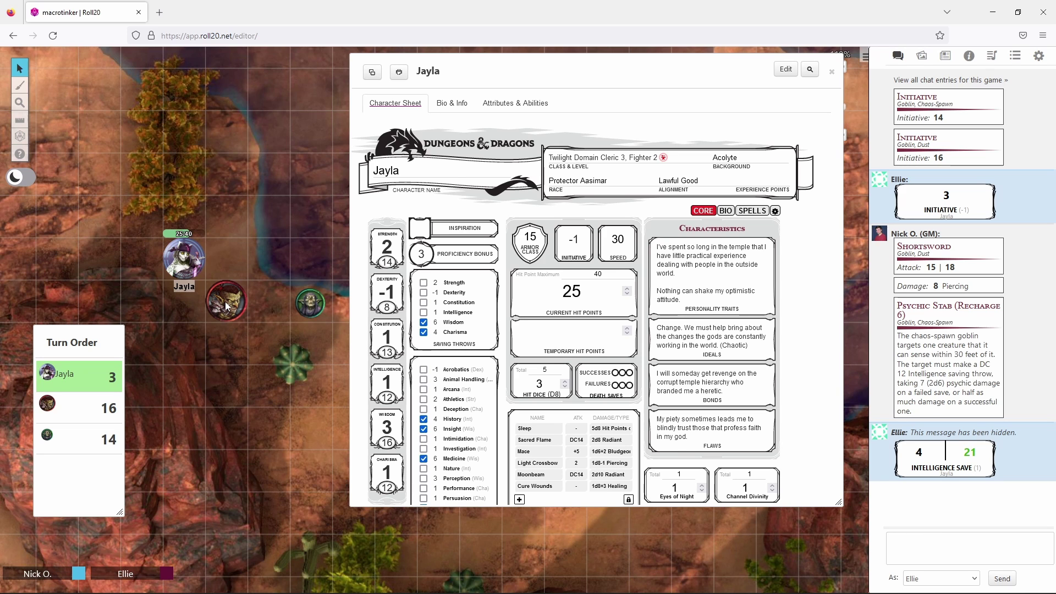
Roll Jayla's Mace attack from the character sheet and roll its damage from the chat result
scroll(605, 281, "down", 3)
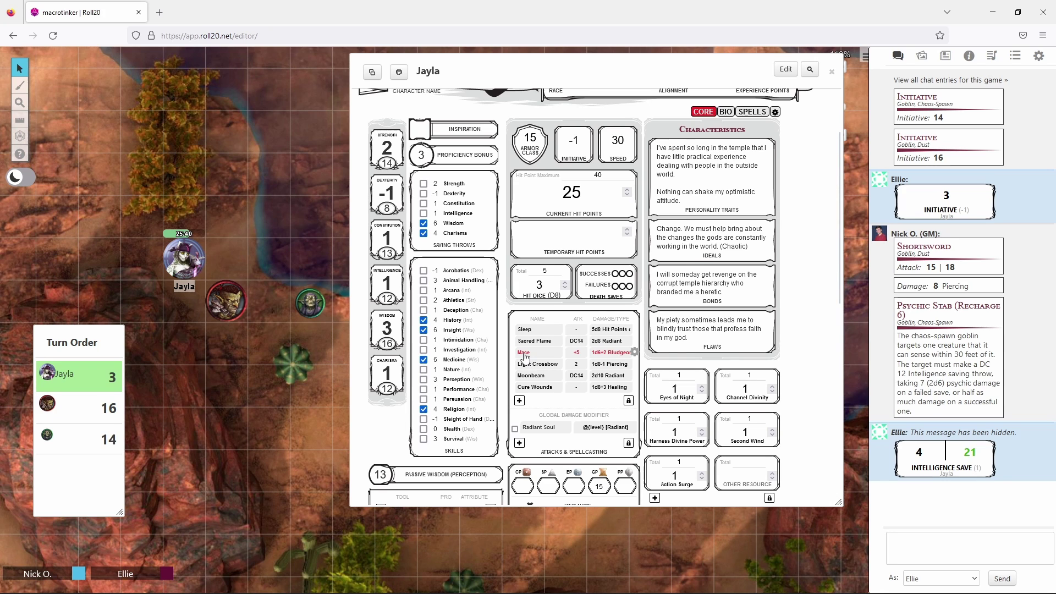
left_click(526, 358)
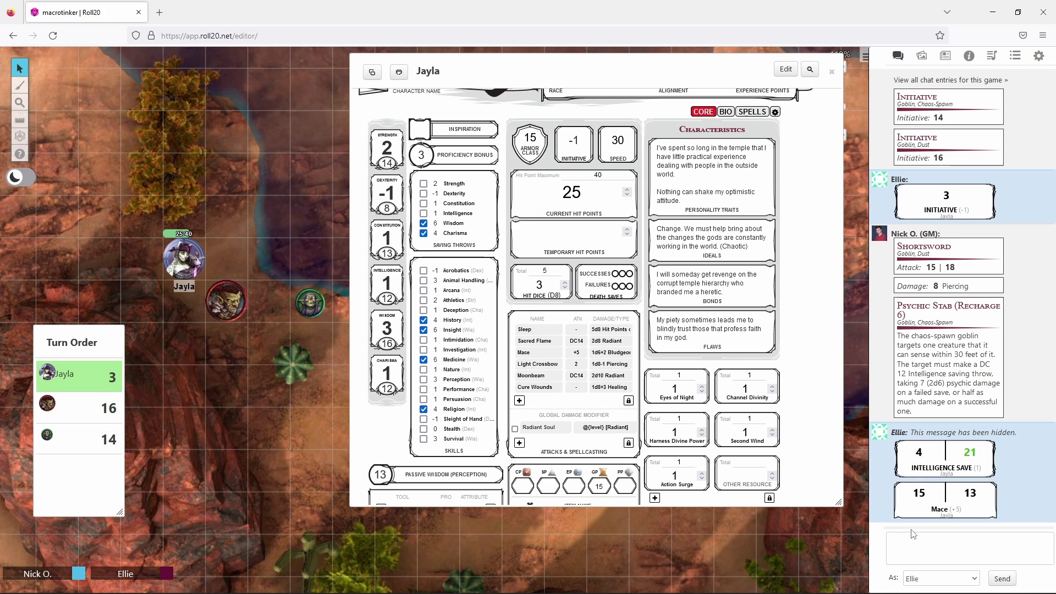
left_click(941, 510)
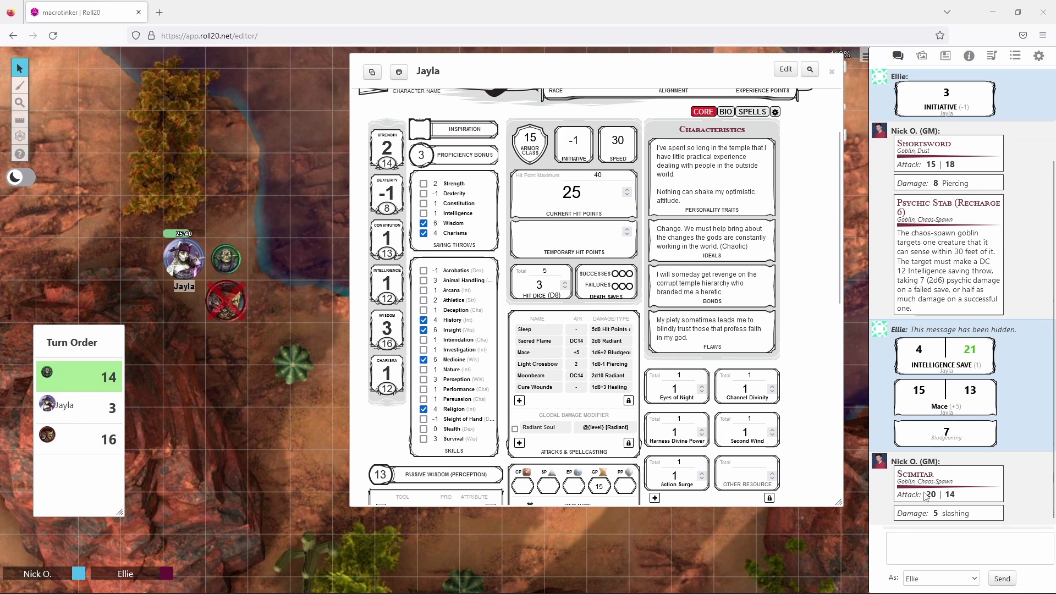
Check the goblin's Scimitar attack roll in the chat and subtract 5 from the hit points on Jayla's token
mouse_move(931, 498)
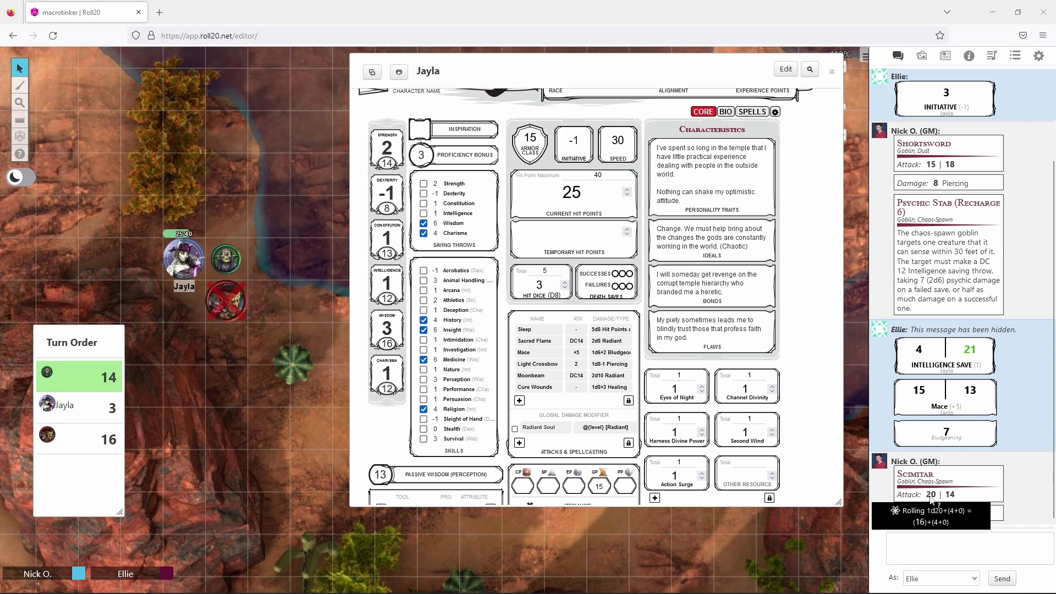
left_click(186, 260)
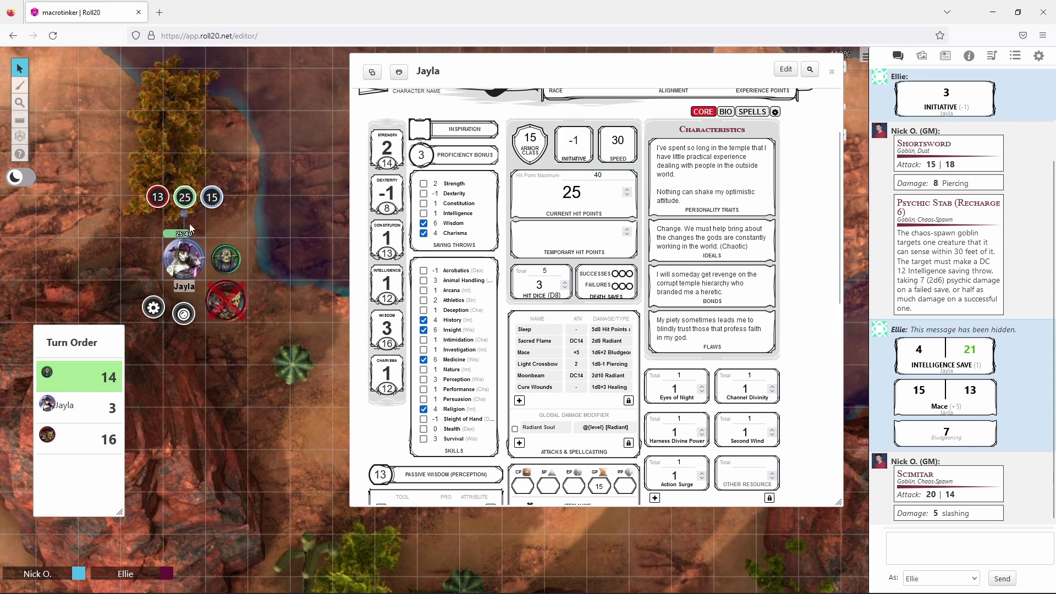
left_click(186, 199)
type("-5")
key("Return")
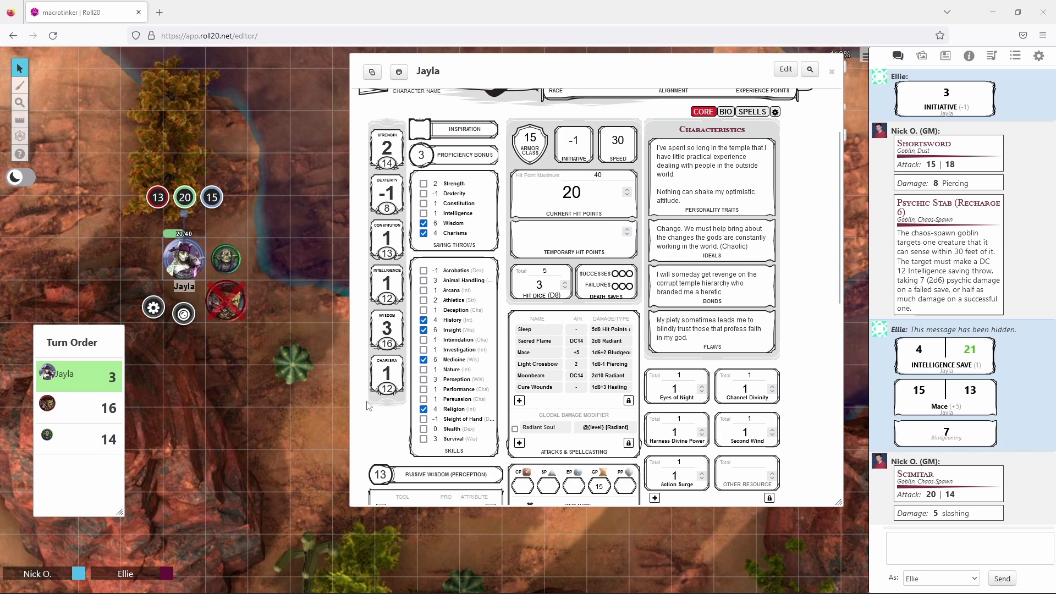
Cast Moonbeam at Level 2 and set the remaining level 2 spell slots to 1 on the sheet's spell page
left_click(538, 378)
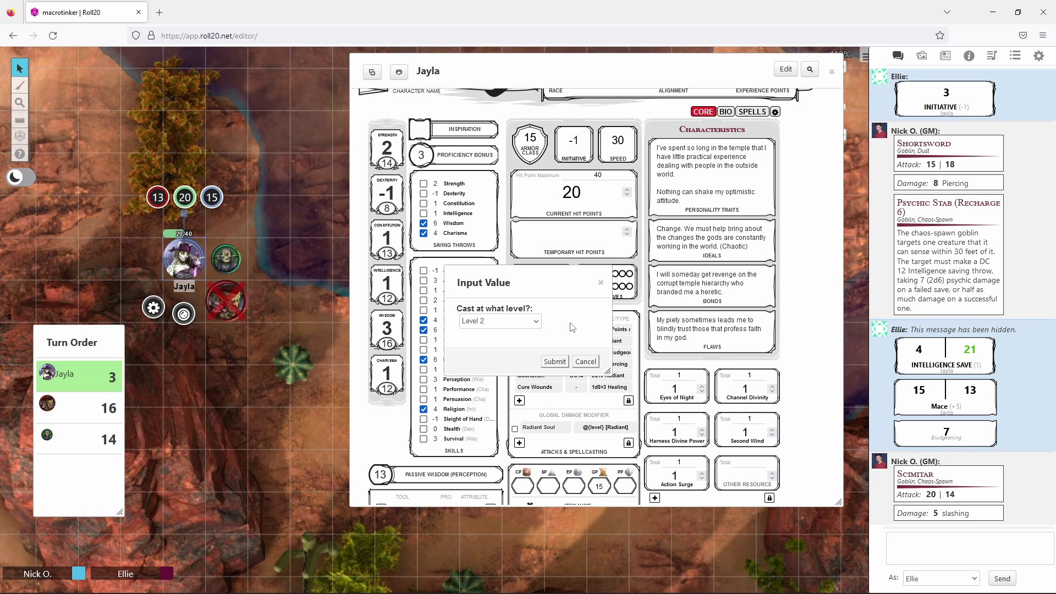
left_click(556, 362)
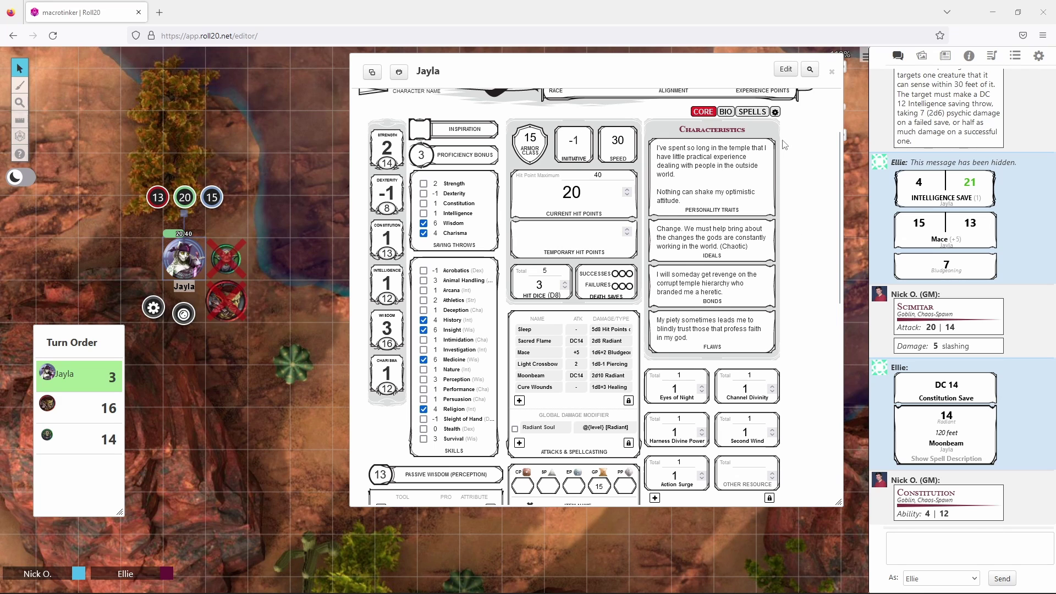
left_click(759, 115)
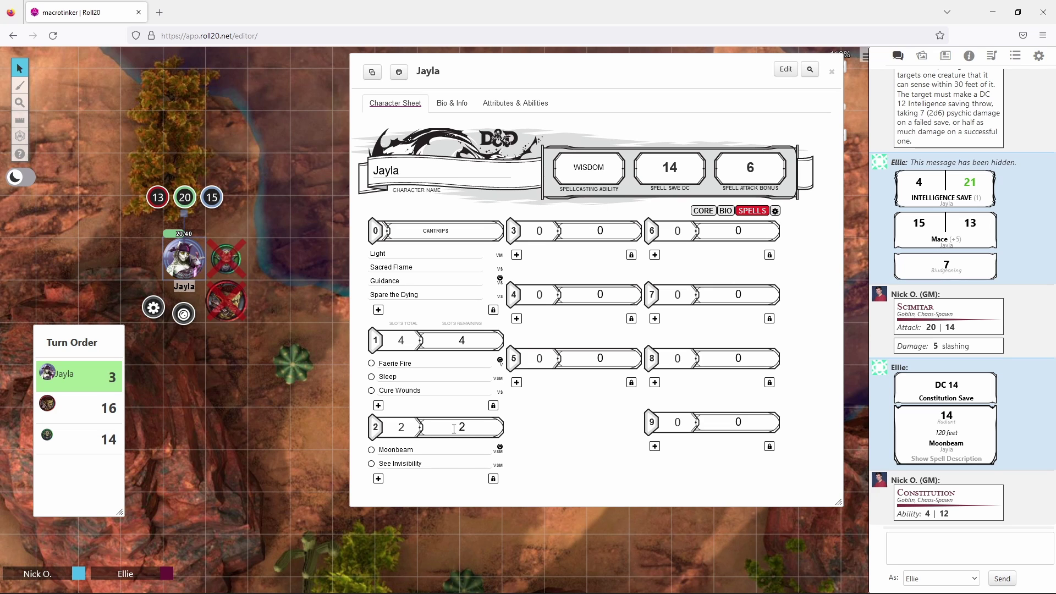
left_click(458, 428)
double_click(462, 429)
type("1")
key("Return")
Search the D&D 5th Edition compendium for "healing word" and add the Healing Word spell to Jayla's sheet
left_click(970, 57)
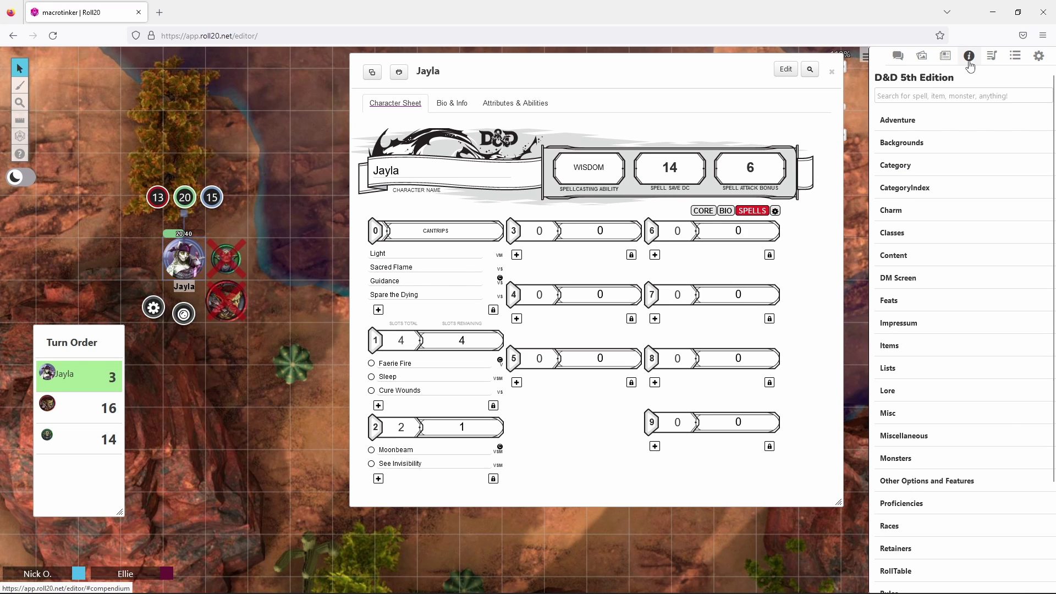
left_click(938, 91)
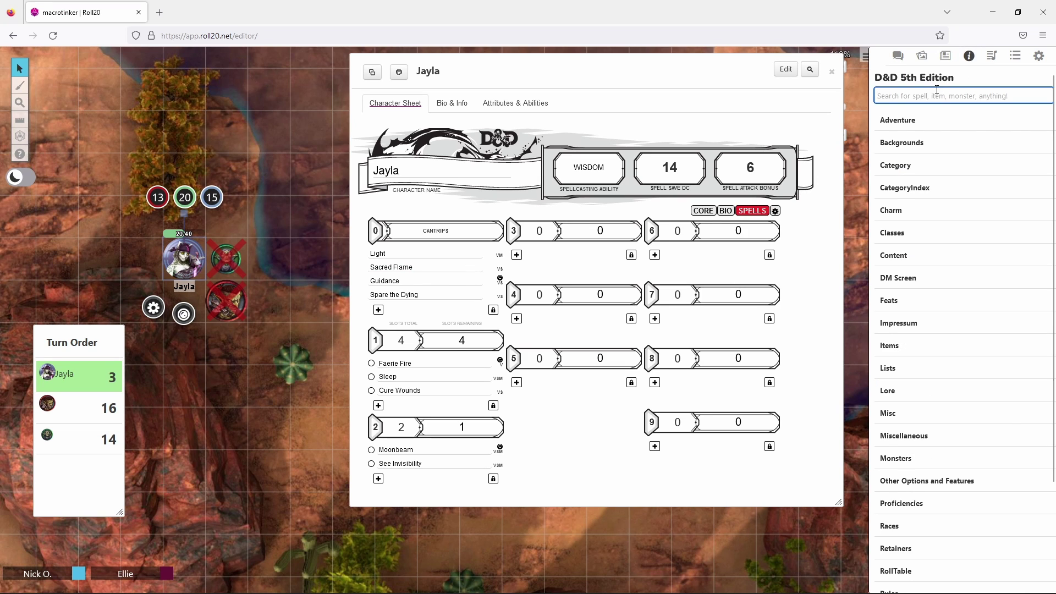
type("healing word")
key("Return")
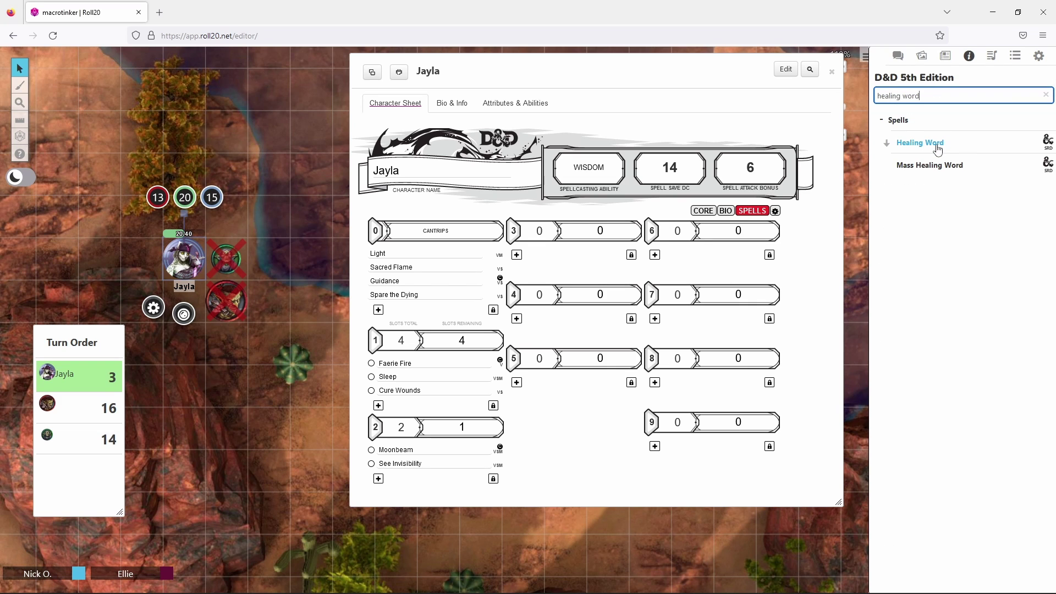
left_click(937, 147)
mouse_move(938, 149)
left_mouse_down()
mouse_move(886, 147)
mouse_move(479, 298)
left_mouse_up()
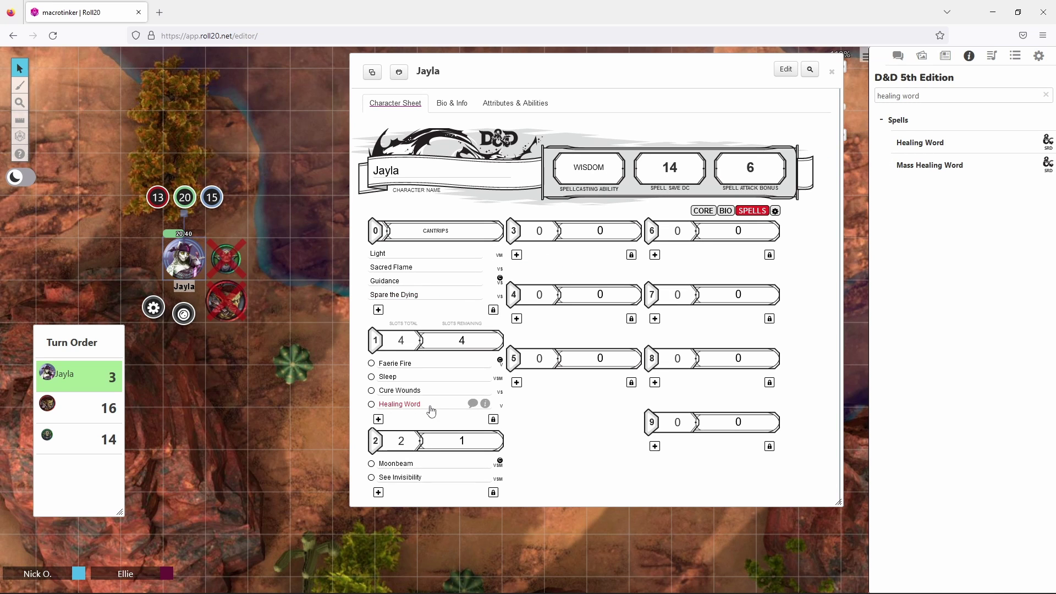
Mark Faerie Fire, Sleep, Moonbeam and See Invisibility as prepared spells on Jayla's sheet
left_click(371, 363)
left_click(371, 377)
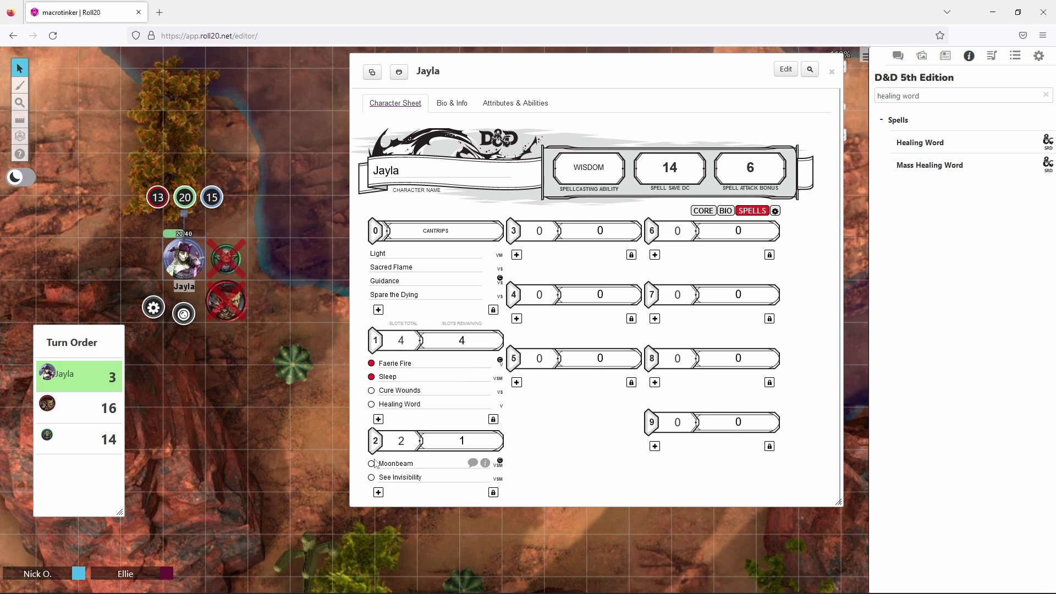
left_click(371, 464)
left_click(372, 477)
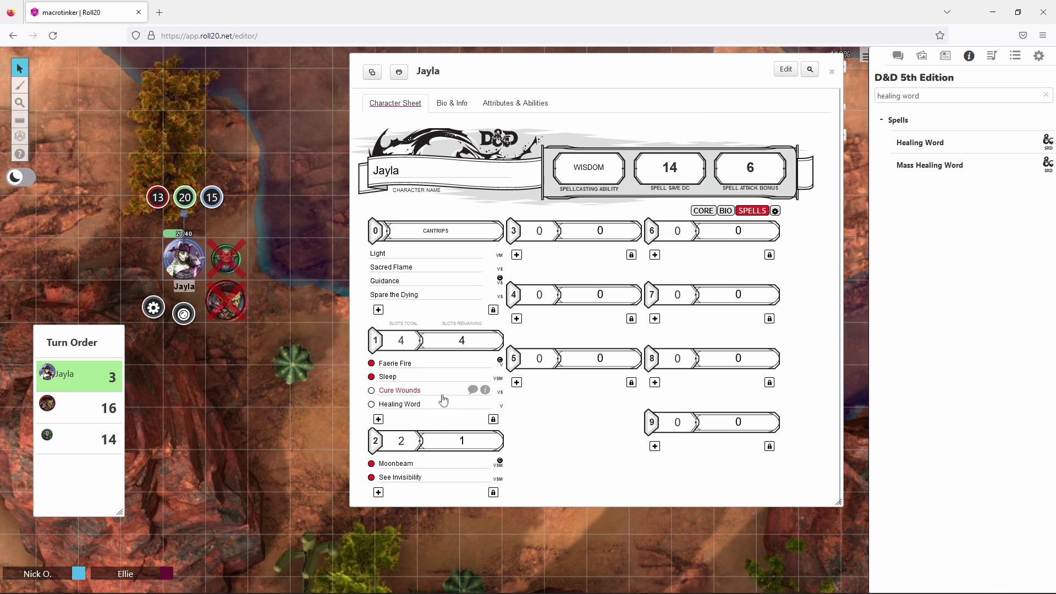
Delete the Cure Wounds spell from Jayla's level 1 spell list and lock the list again
left_click(494, 421)
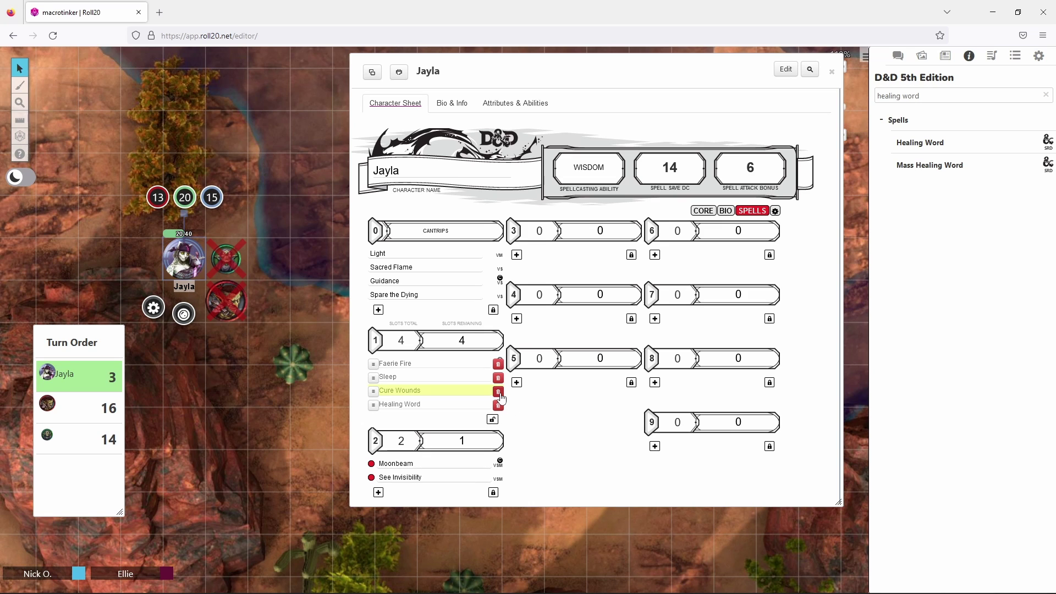
left_click(498, 393)
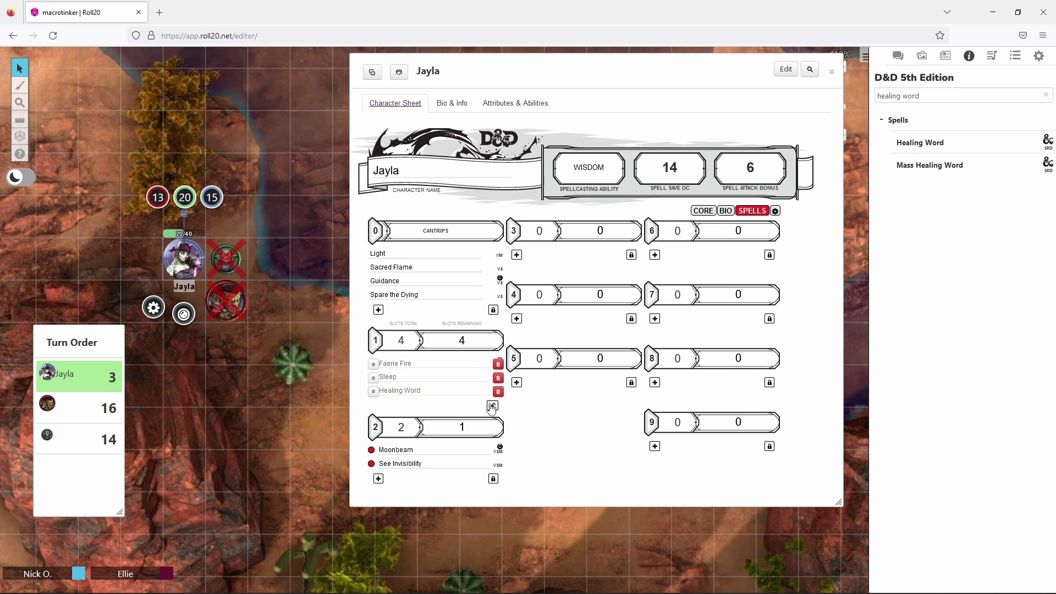
left_click(492, 406)
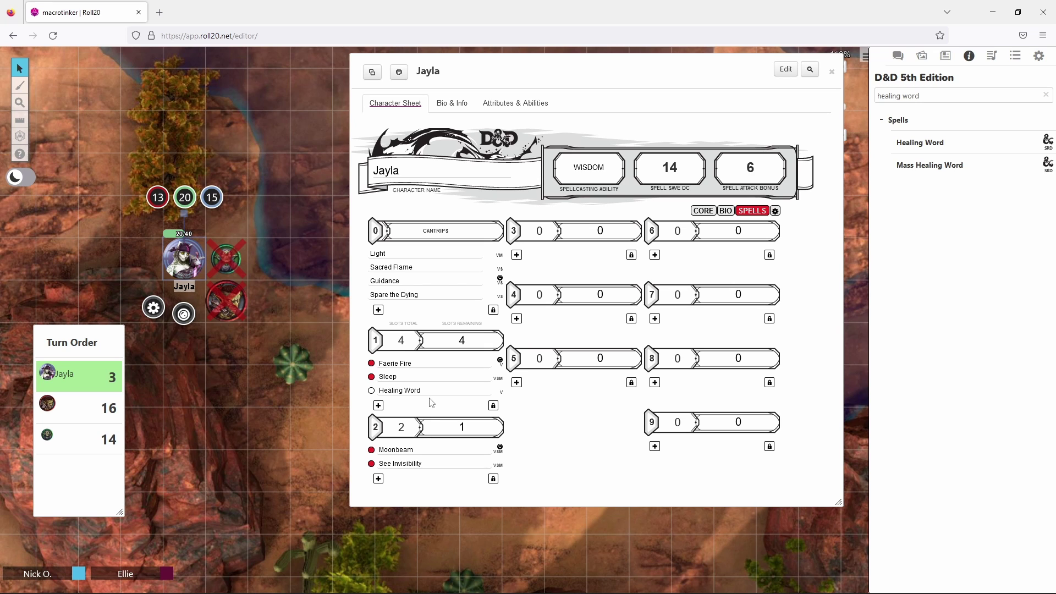
Cast Healing Word from the attacks list on Jayla's core page and set the current hit points to 25
left_click(700, 212)
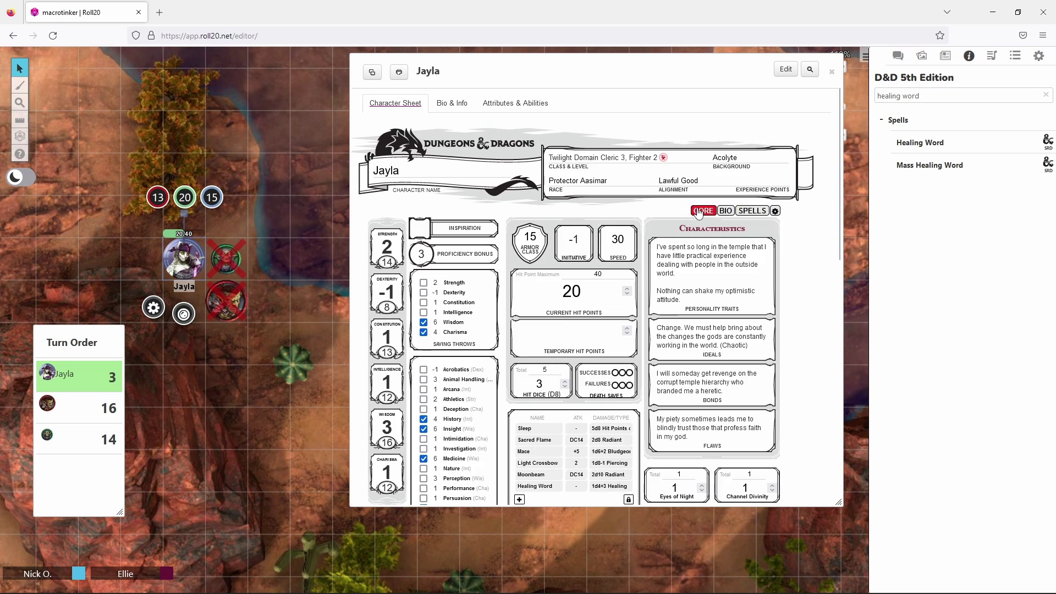
scroll(578, 358, "down", 1)
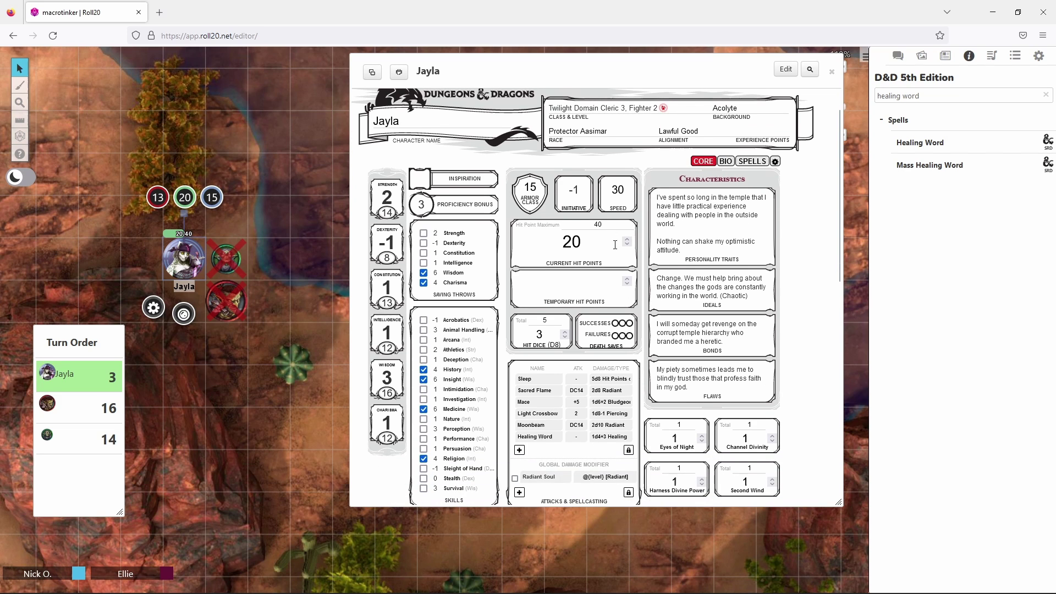
left_click(542, 442)
left_click(554, 365)
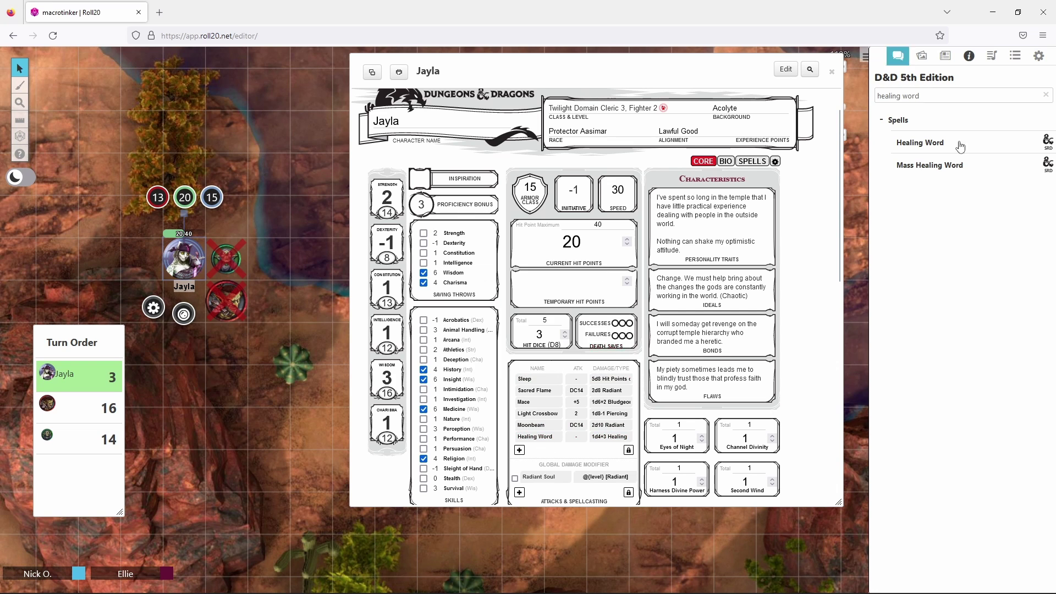
left_click(898, 55)
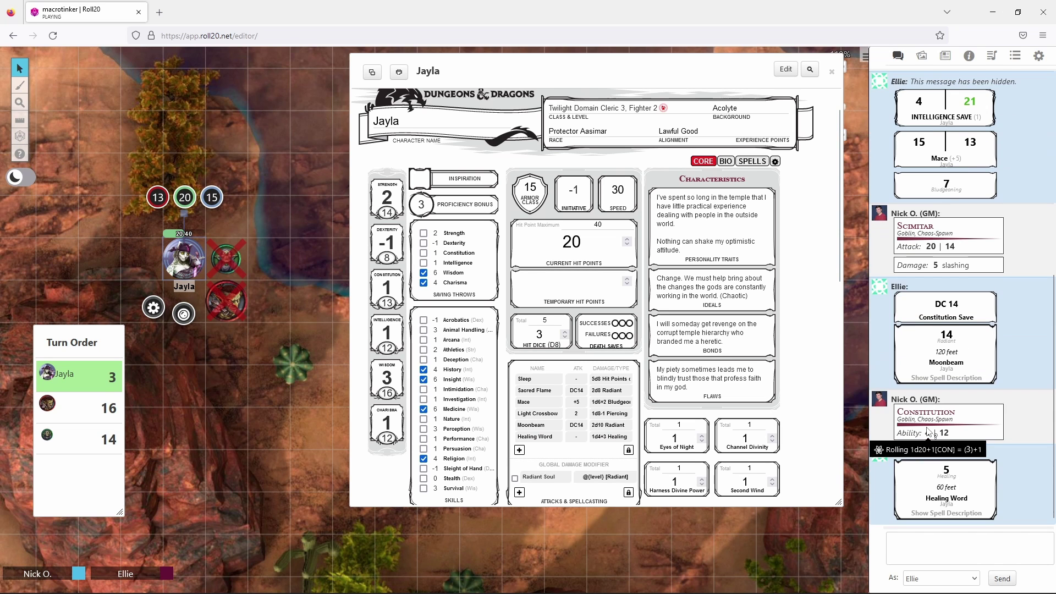
left_click(575, 242)
double_click(575, 243)
type("25")
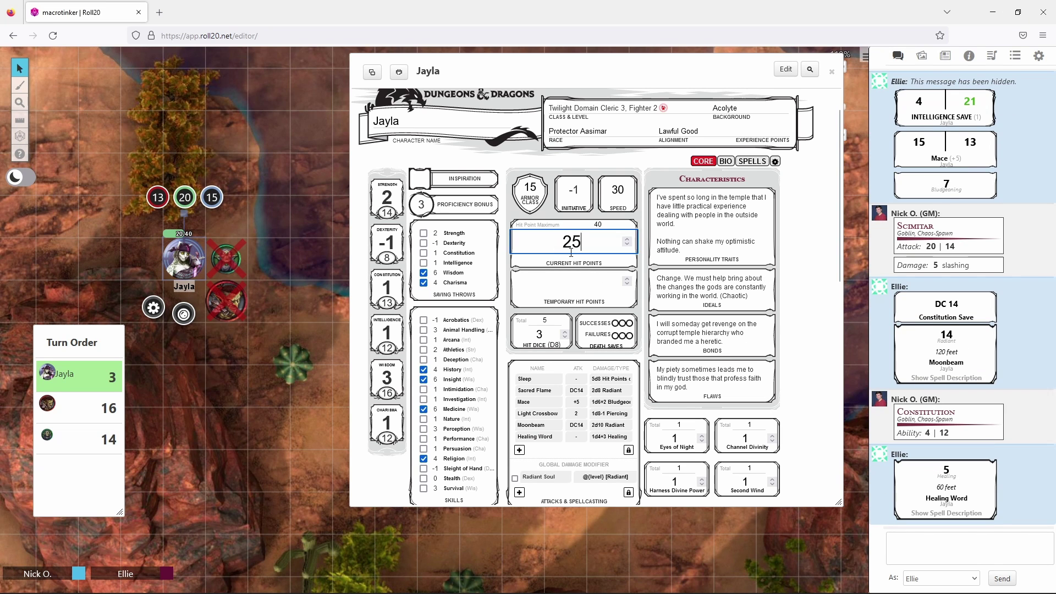
key("Tab")
left_click(504, 303)
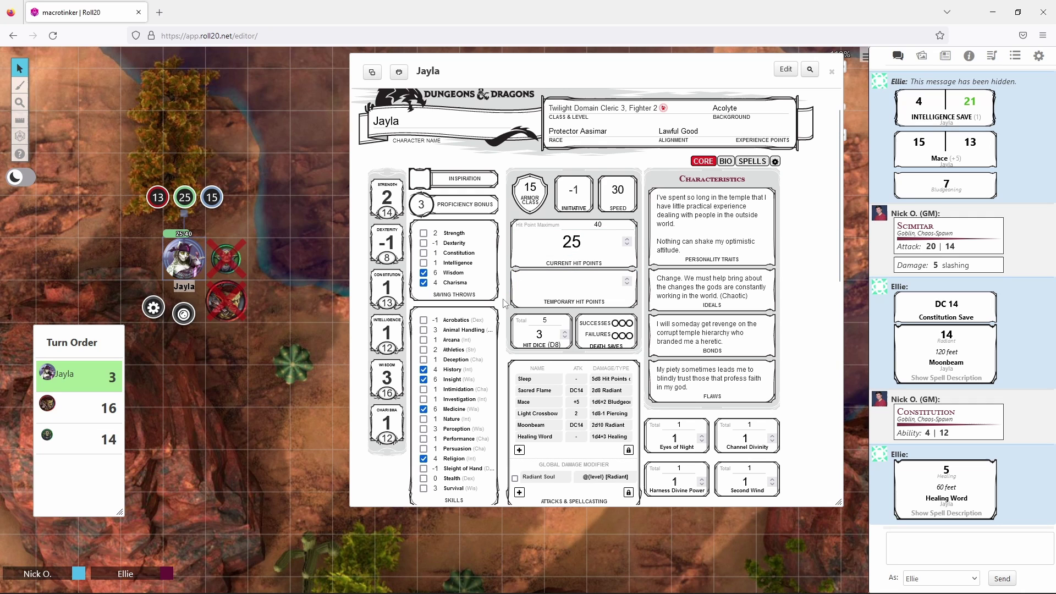
Roll a hit die for Jayla, set the current hit points to 29 and the hit dice count to 4
left_click(540, 347)
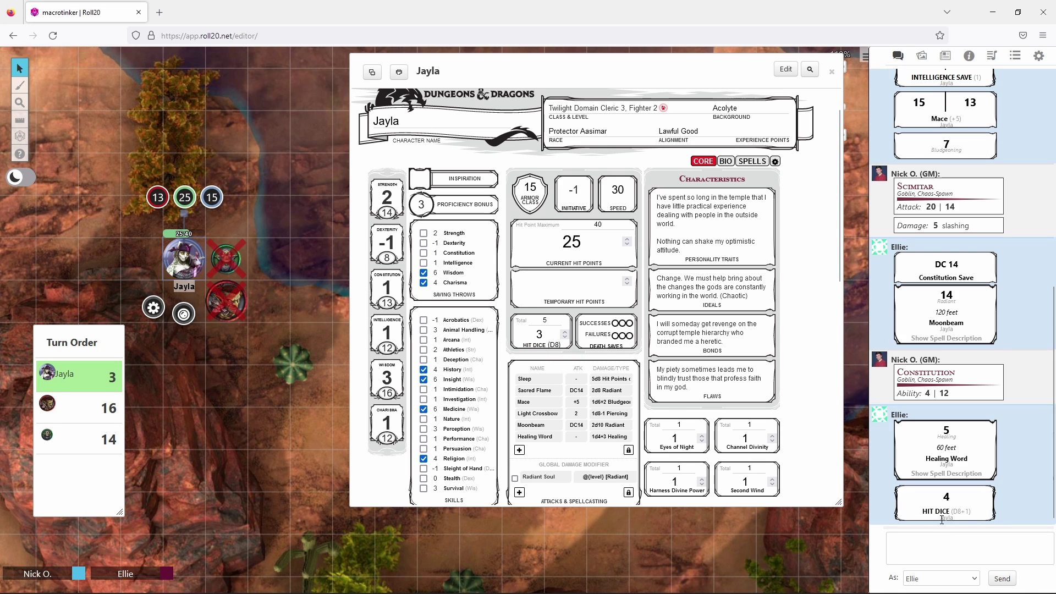
mouse_move(968, 516)
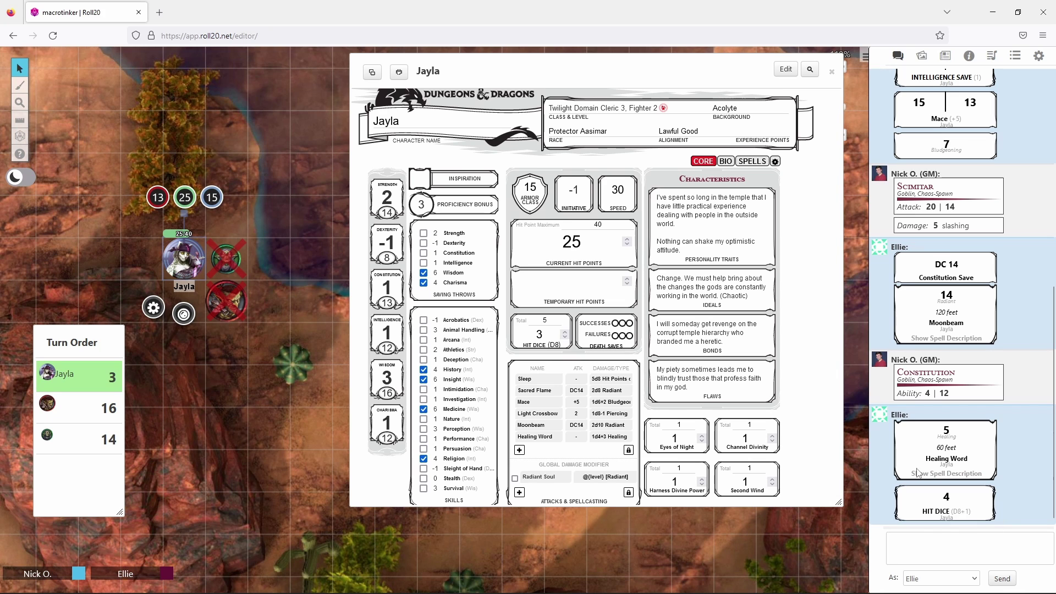
double_click(571, 241)
type("29")
key("Return")
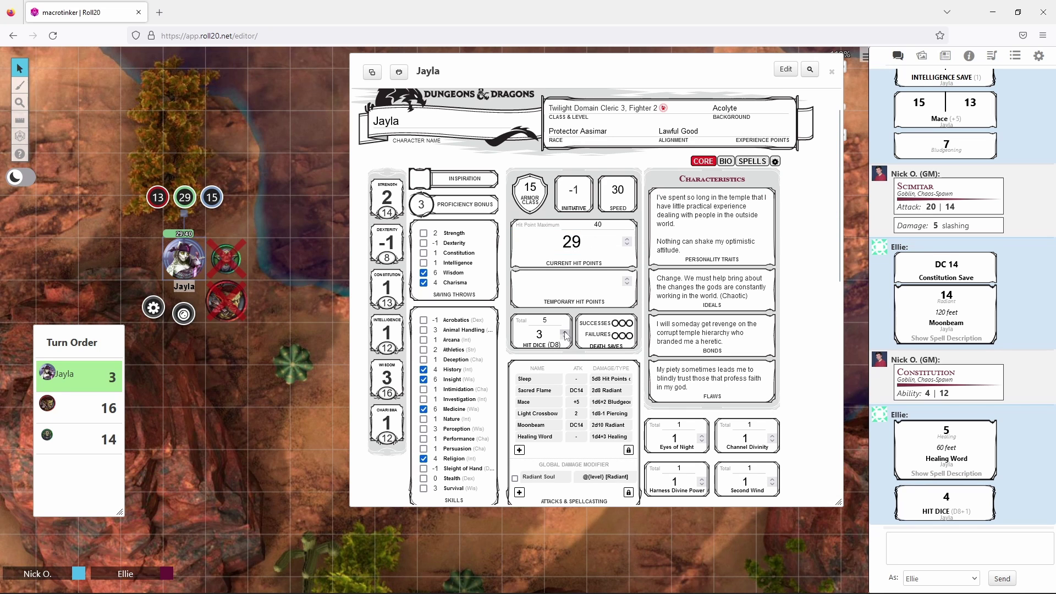
left_click(565, 332)
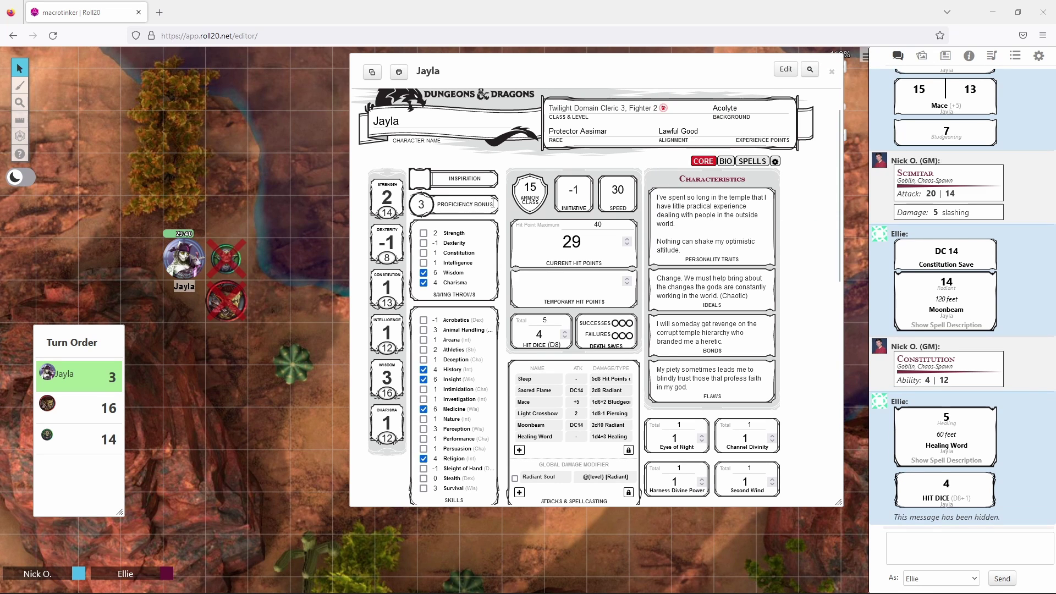
Roll a Religion skill check for Jayla and reduce the Eyes of Night resource to 0
scroll(495, 158, "down", 1)
scroll(495, 159, "down", 3)
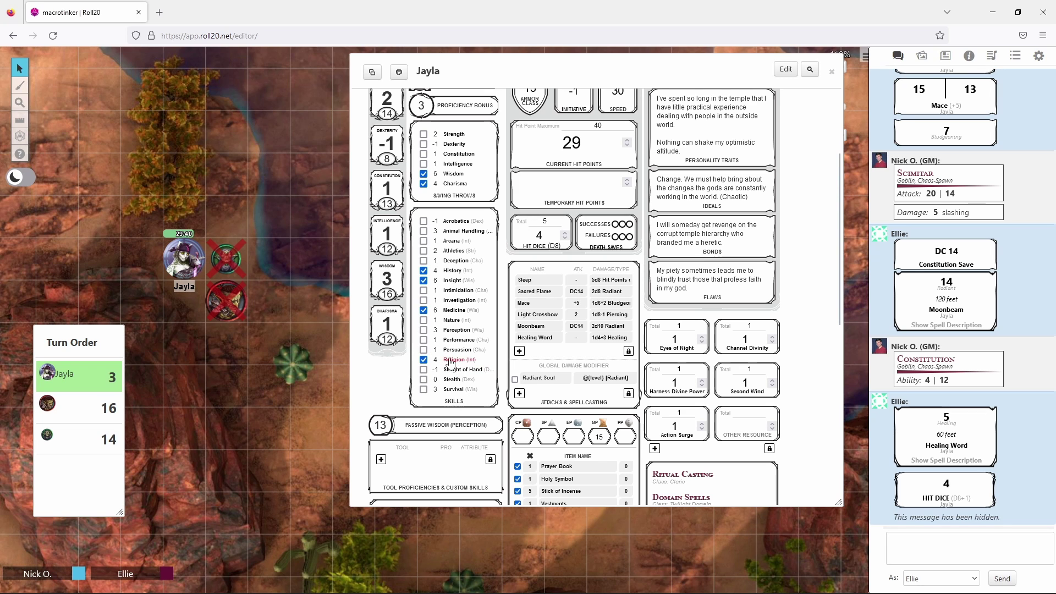
left_click(450, 363)
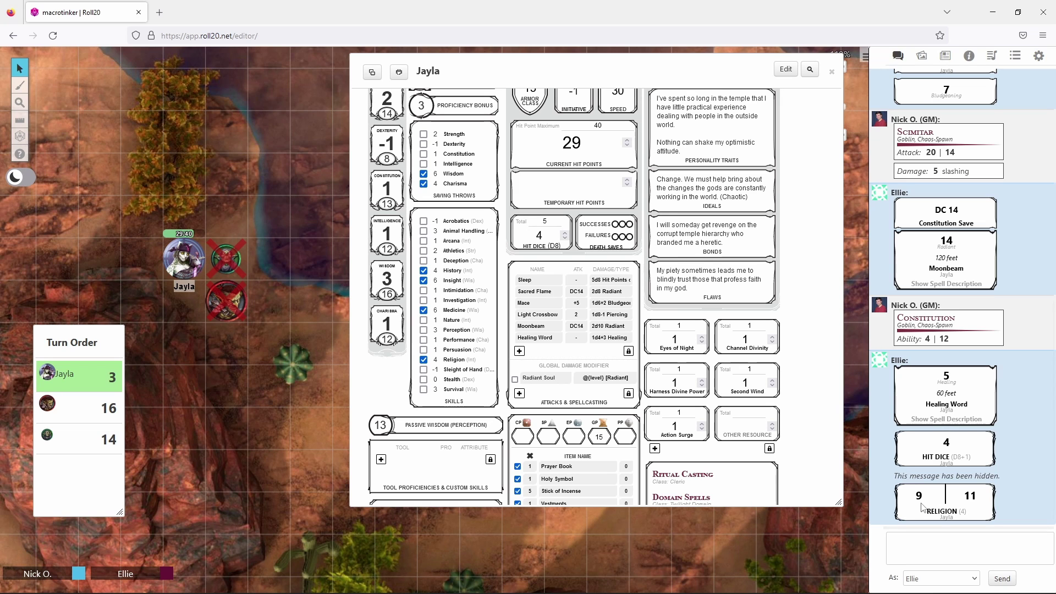
scroll(817, 335, "down", 1)
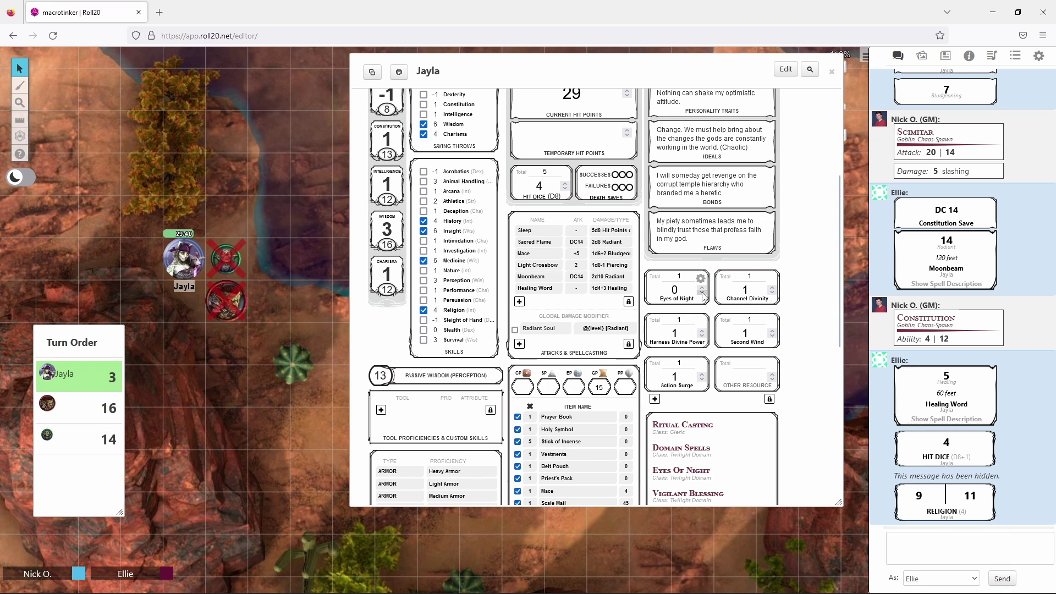
left_click(702, 295)
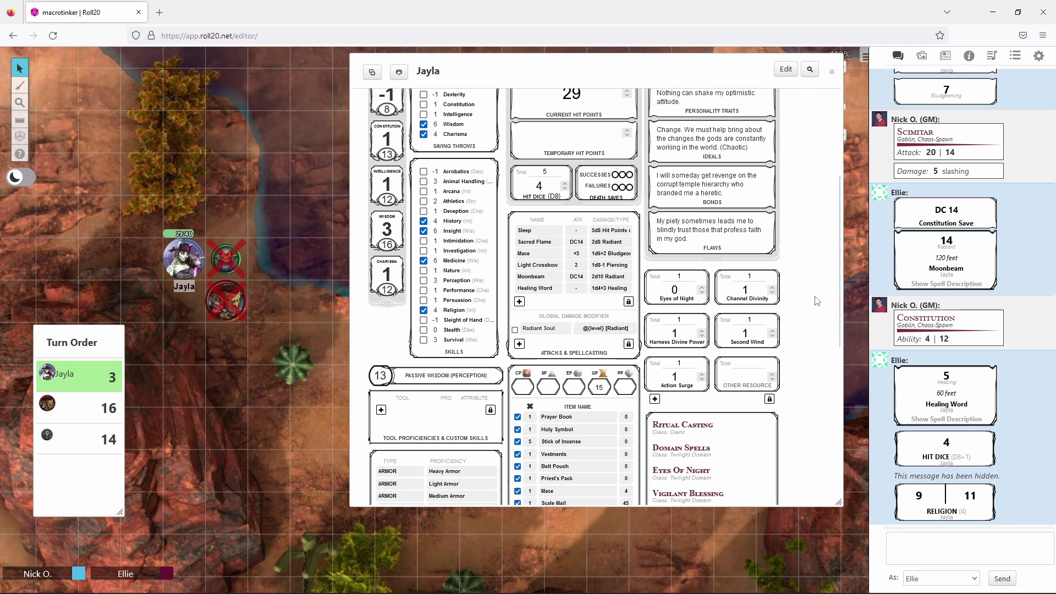
Read the Vigilant Blessing feature, share its description to the chat, and view its editable details before closing them
scroll(818, 301, "down", 5)
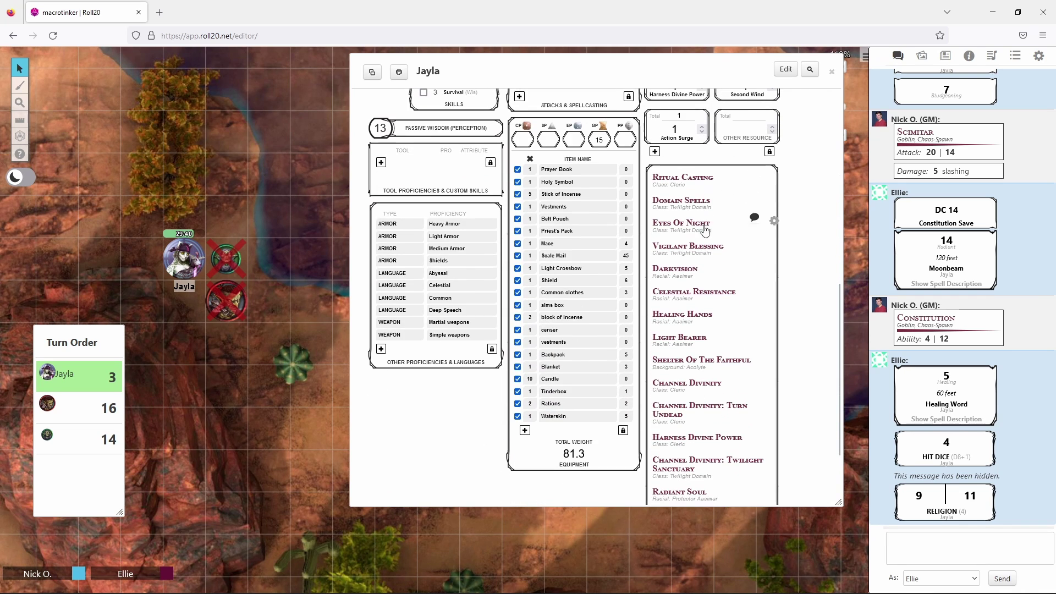
scroll(706, 247, "down", 1)
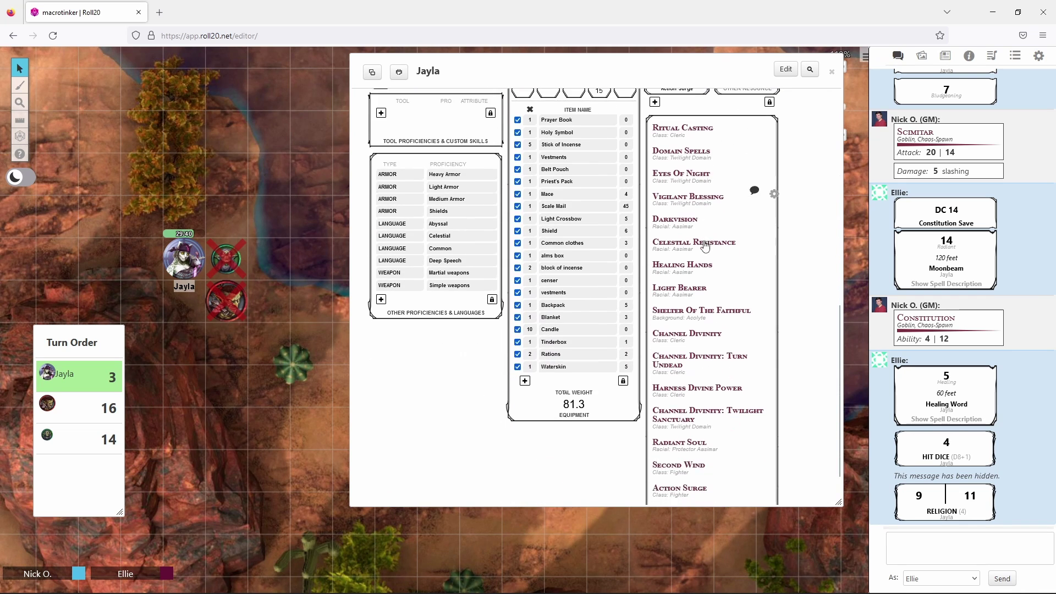
left_click(688, 198)
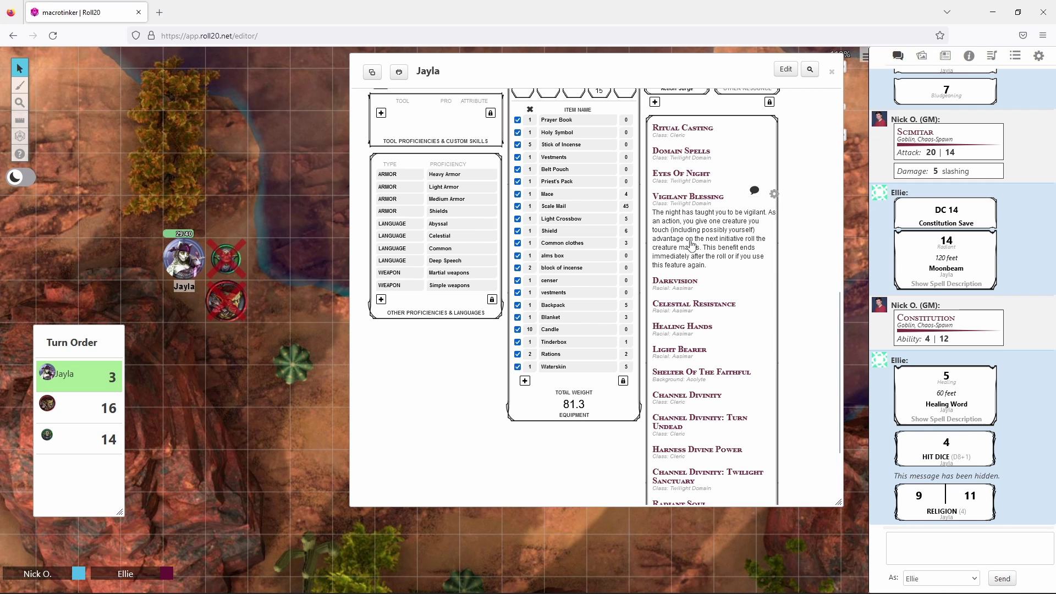
left_click(693, 202)
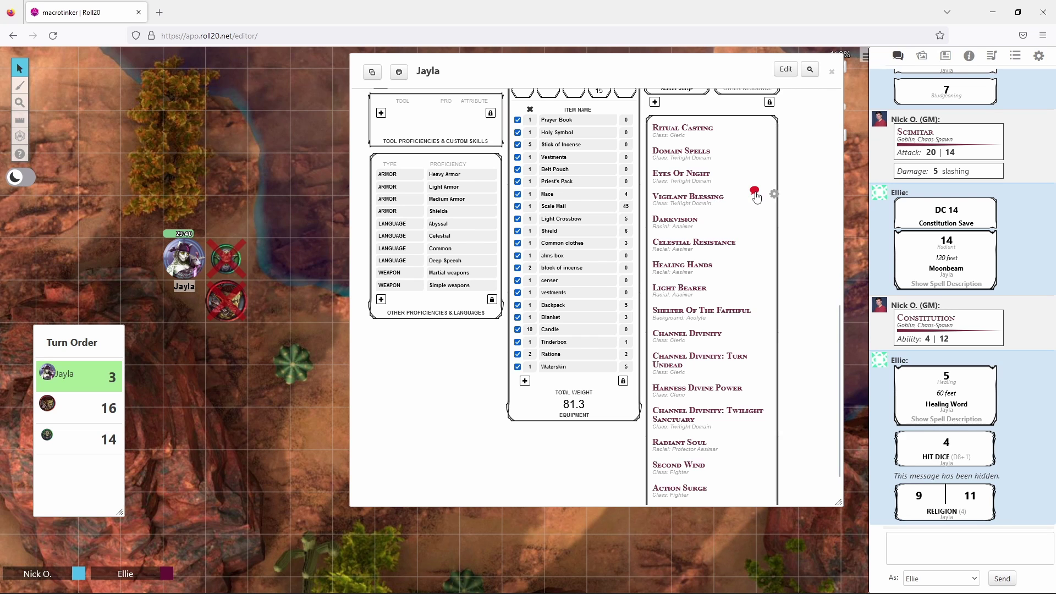
left_click(755, 191)
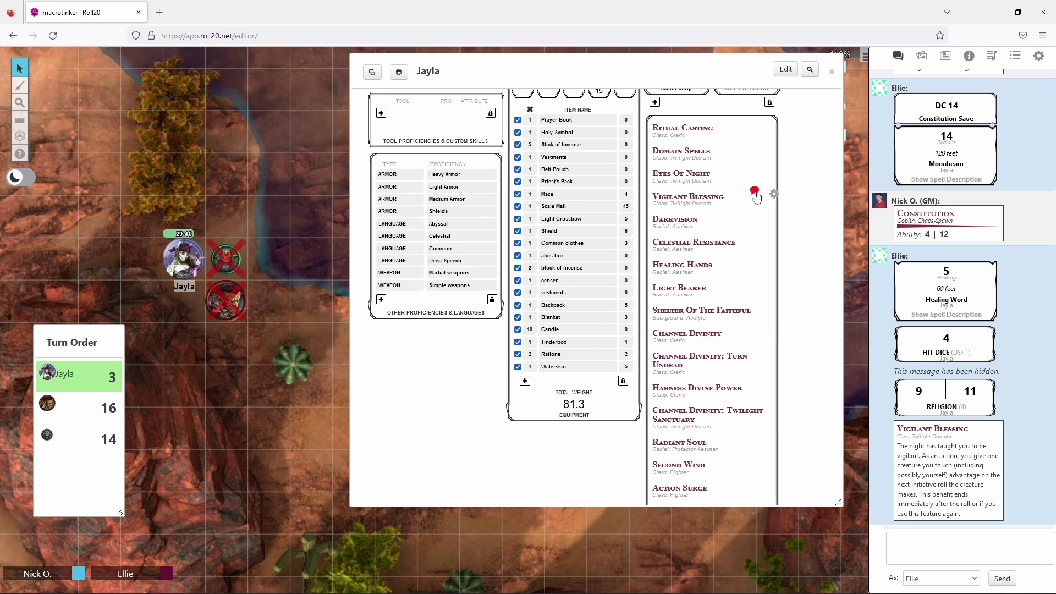
left_click(774, 195)
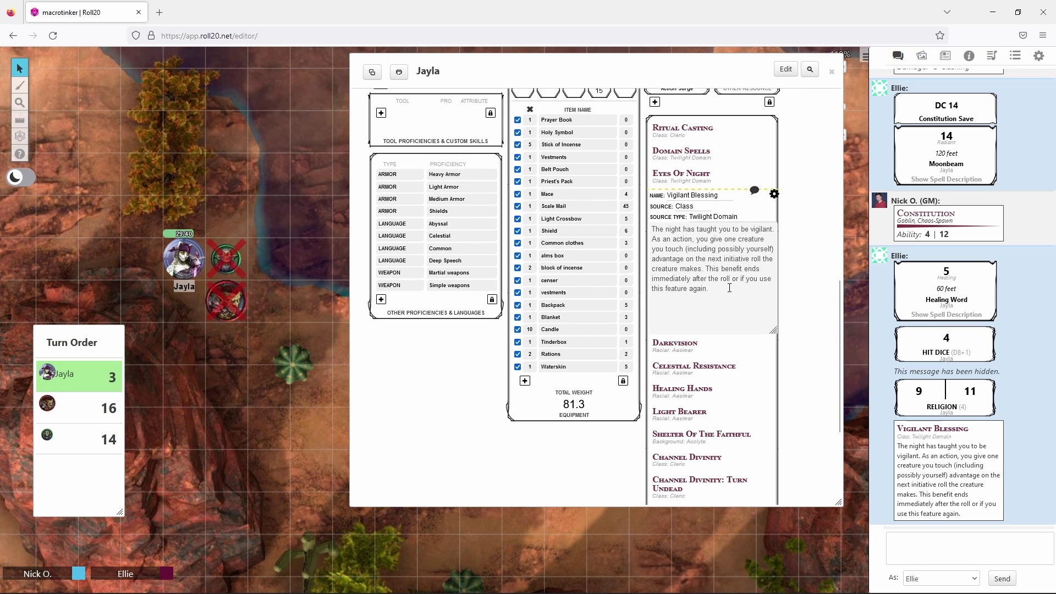
left_click(774, 194)
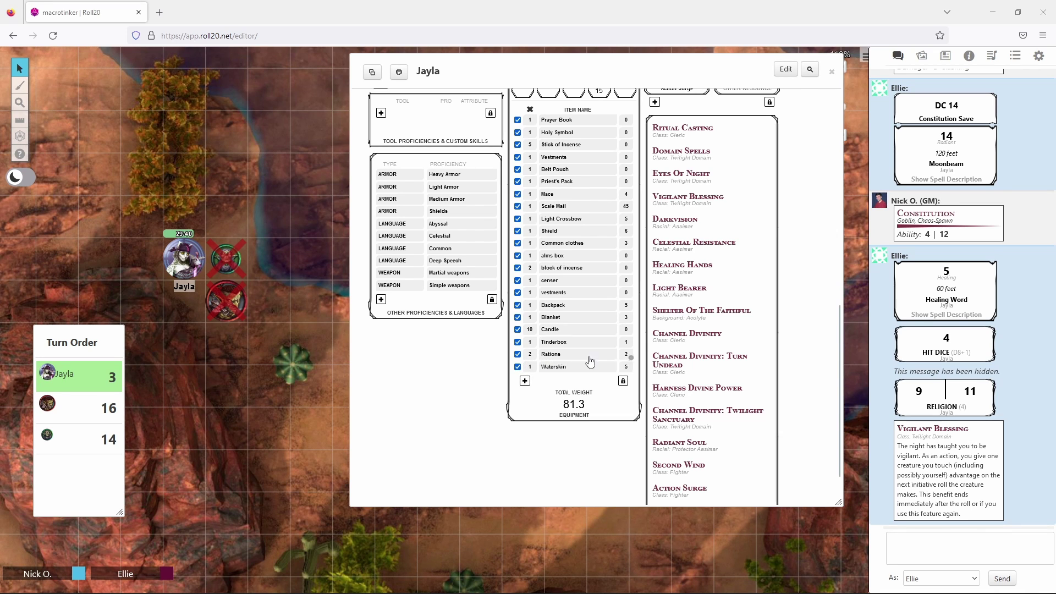
Set the quantity of Rations in Jayla's equipment list to 1
left_click(531, 357)
type("0")
key("BackSpace")
key("Return")
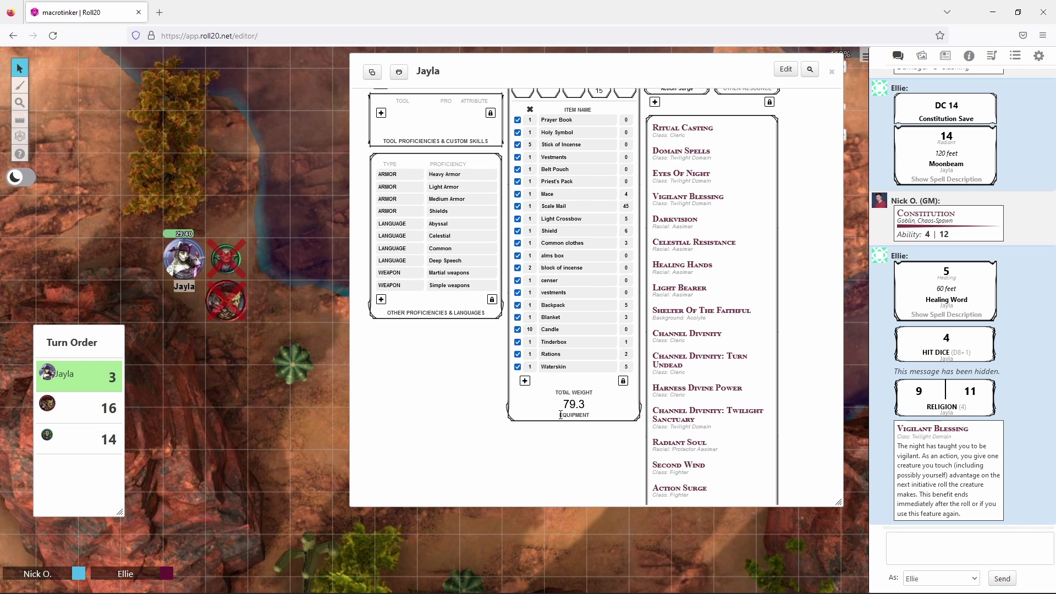
Search the compendium for "ball bearings", read the item's description, and add Ball bearings to Jayla's equipment
left_click(970, 57)
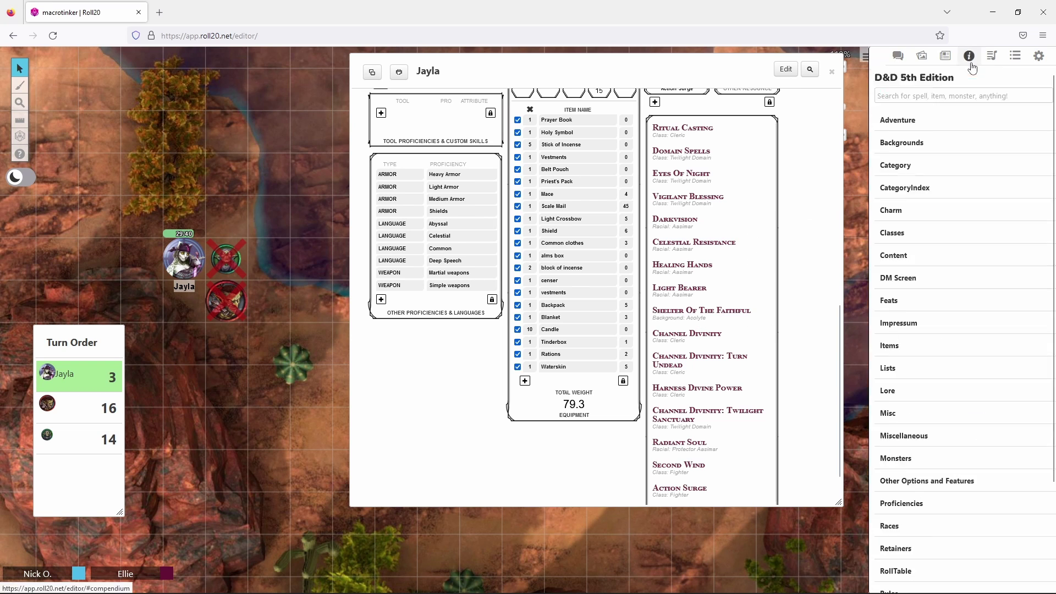
left_click(947, 96)
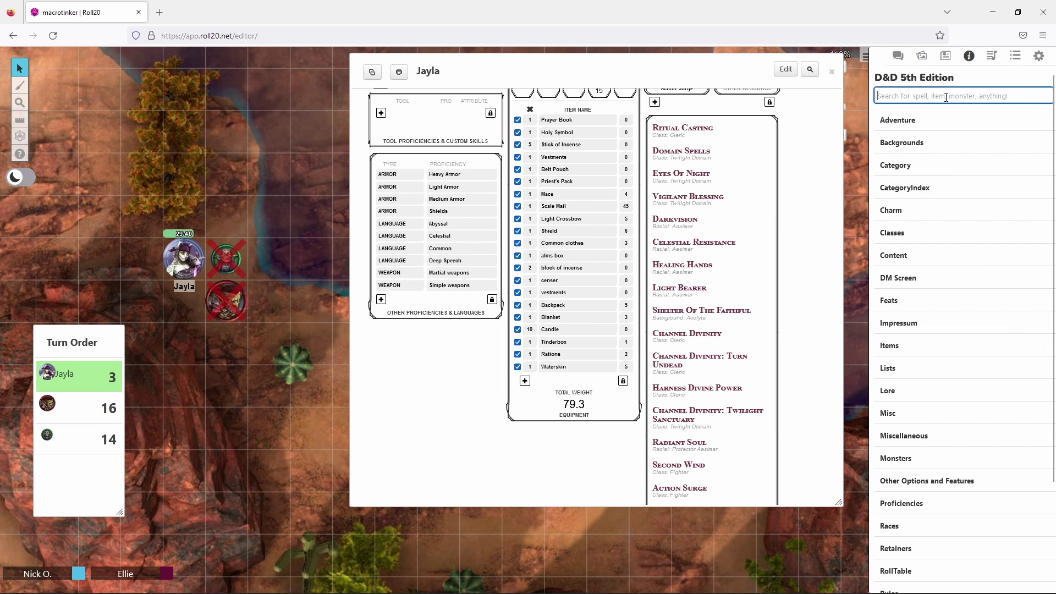
type("ball bearings")
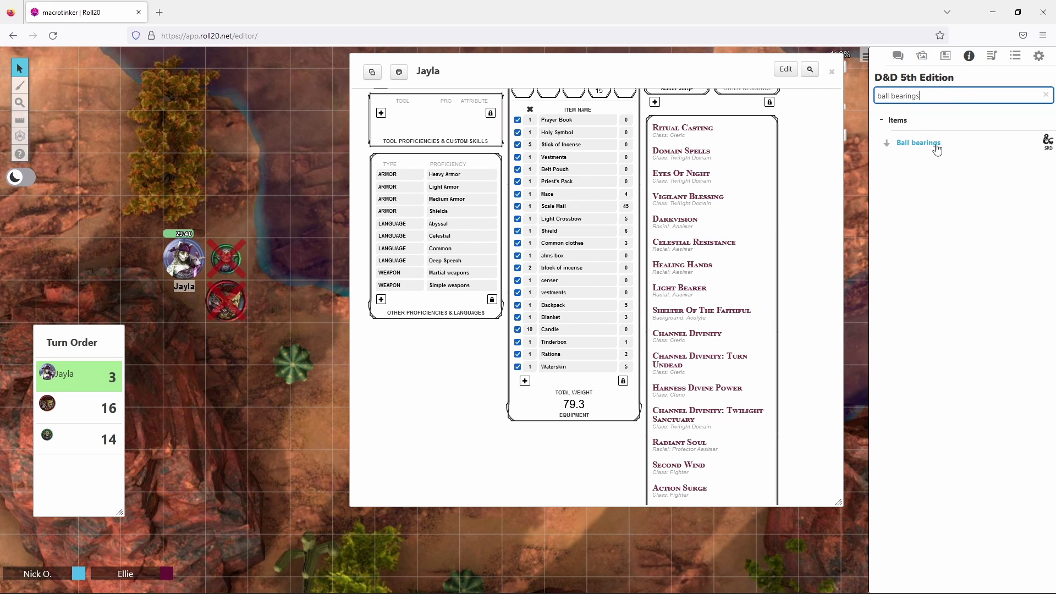
left_click(919, 143)
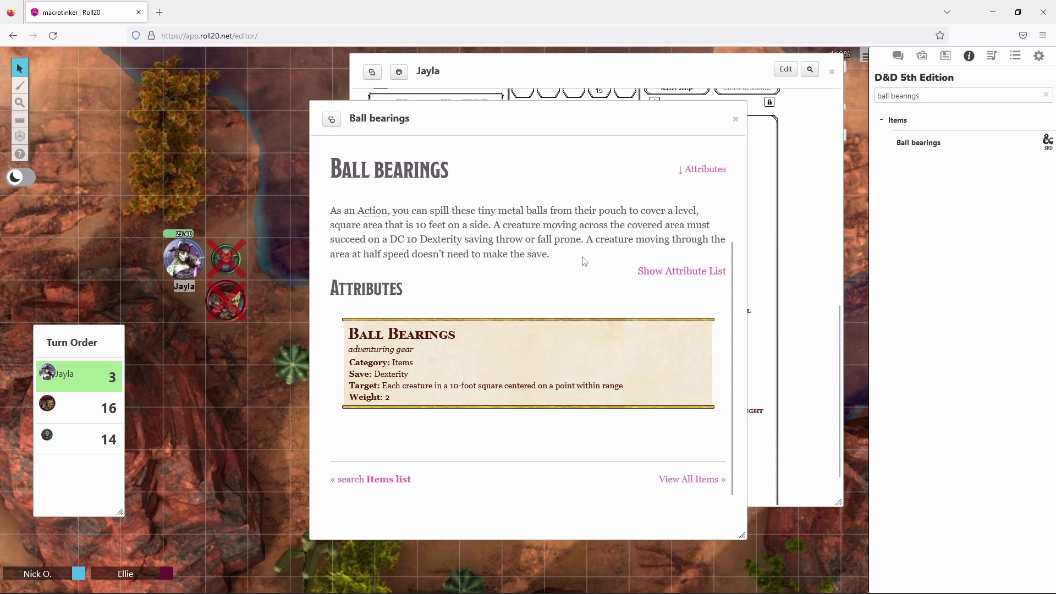
left_click(735, 118)
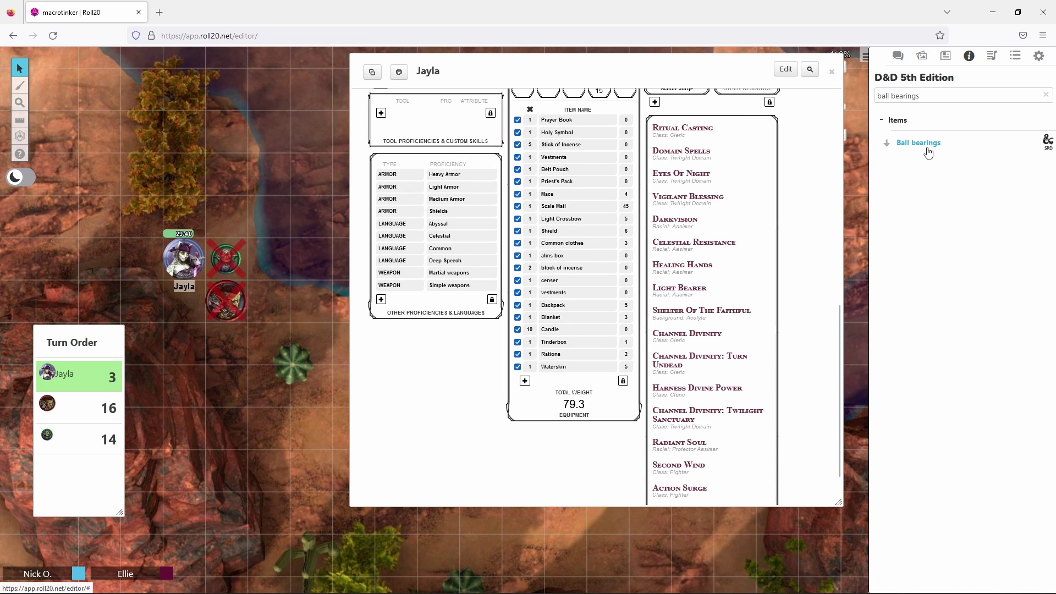
left_click_drag(935, 147, 589, 310)
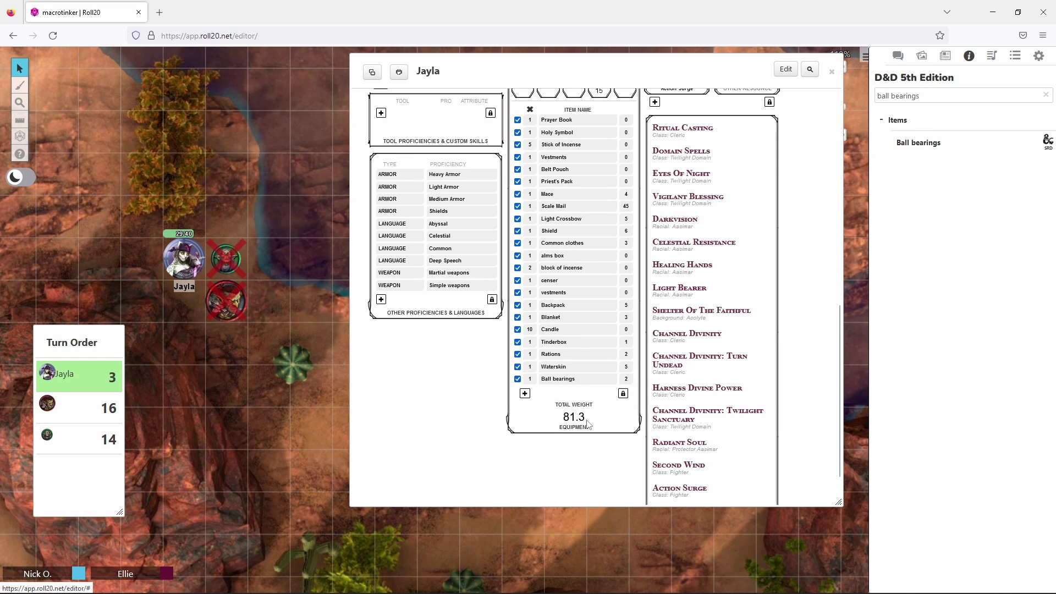
Set Jayla's gold pieces to 14 in the equipment section
scroll(588, 423, "up", 2)
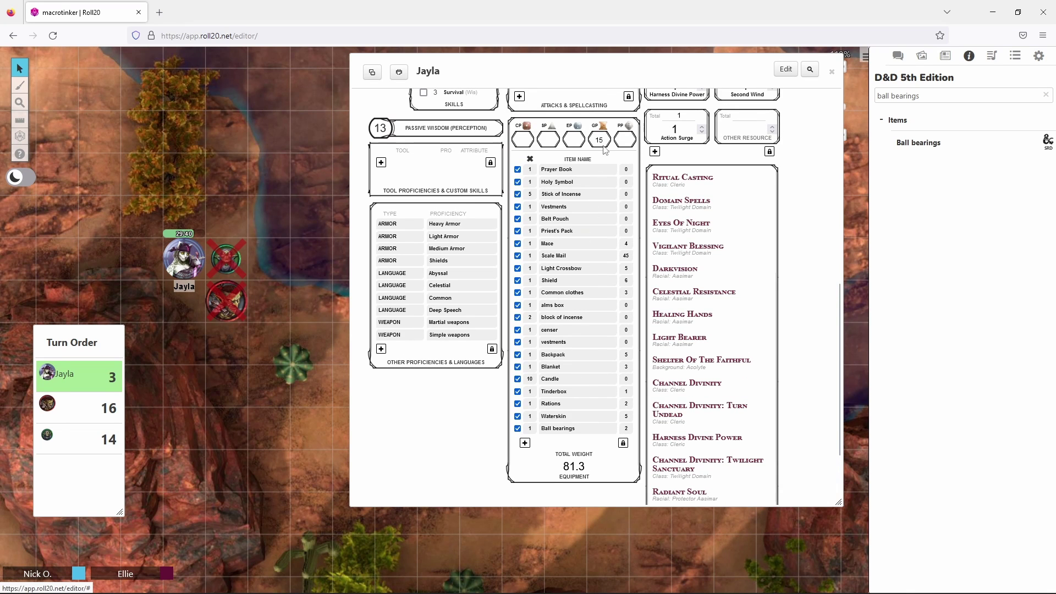
left_click(603, 142)
left_click(585, 270)
left_click(603, 139)
type("1")
left_click(606, 157)
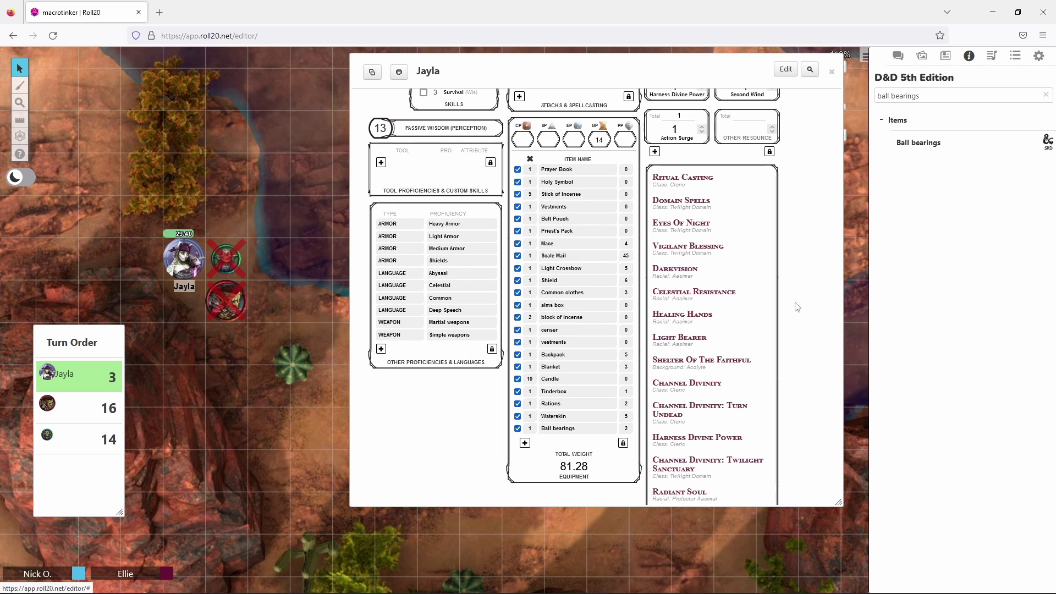
Enable the global attack modifier and global save modifier fields in Jayla's sheet settings
scroll(798, 307, "up", 8)
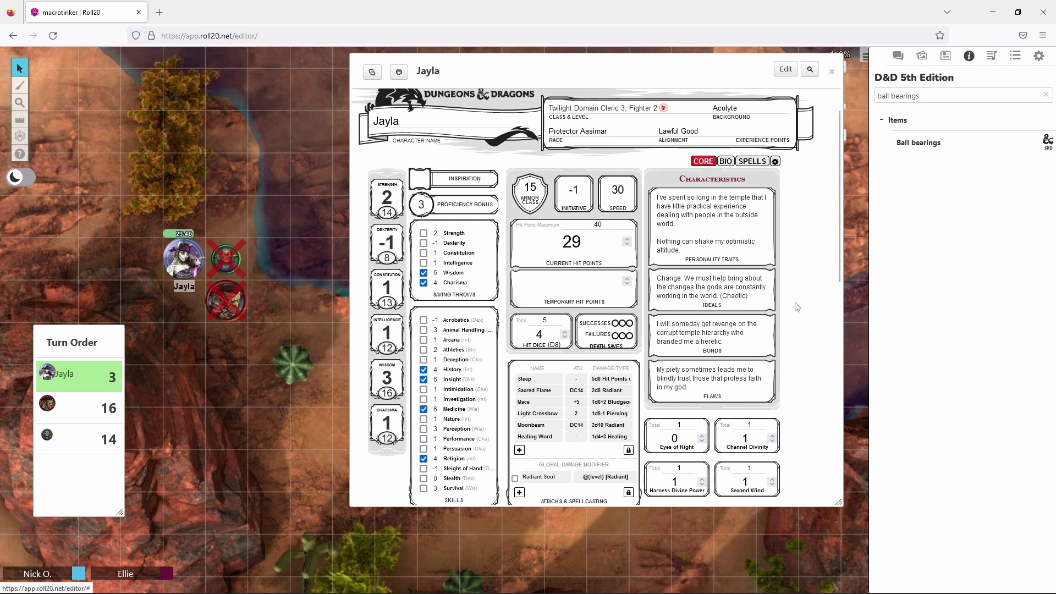
left_click(776, 165)
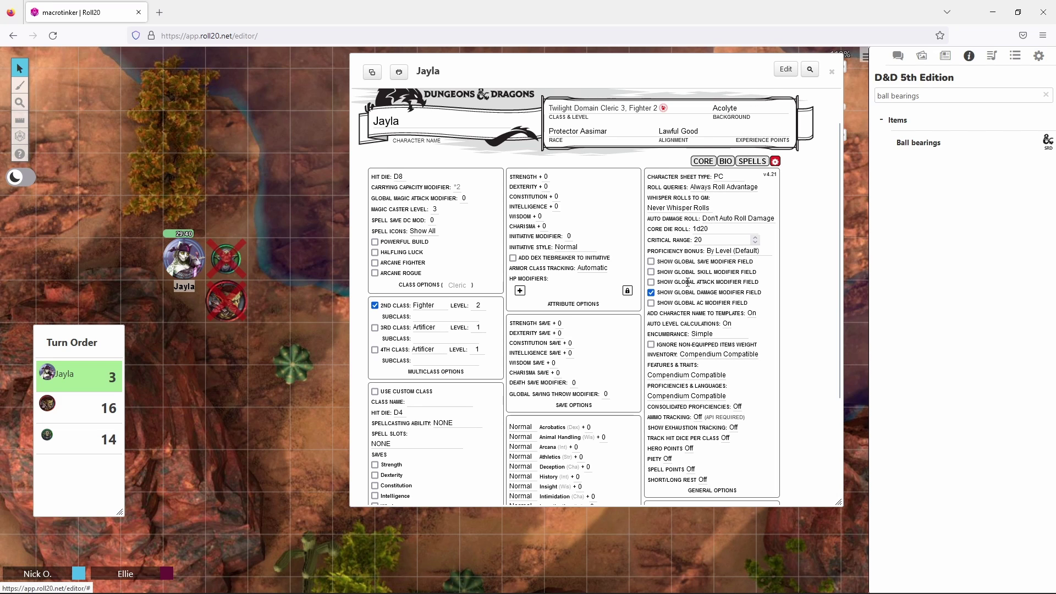
left_click(651, 283)
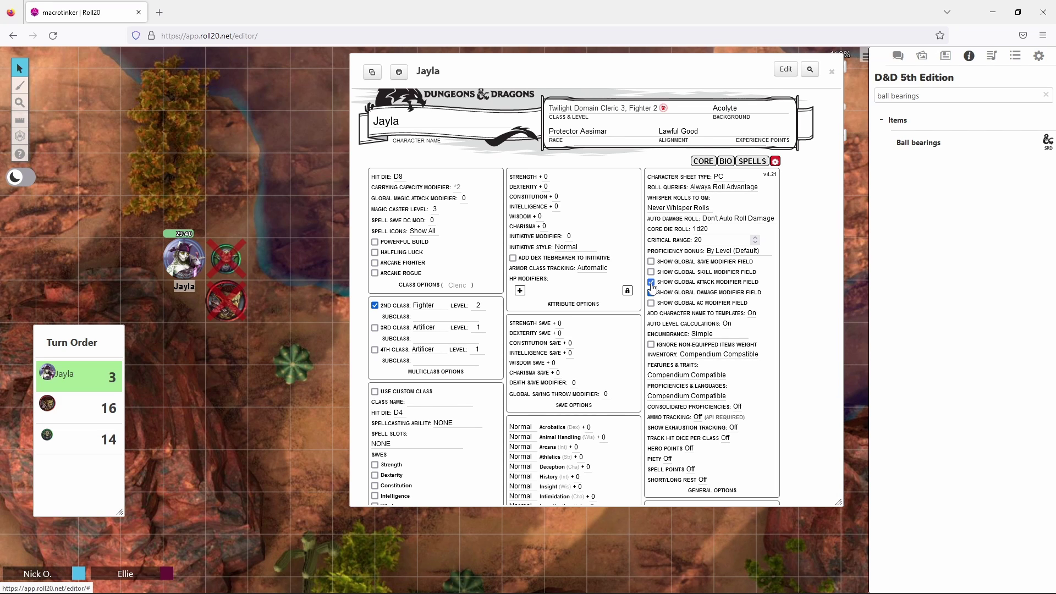
left_click(652, 292)
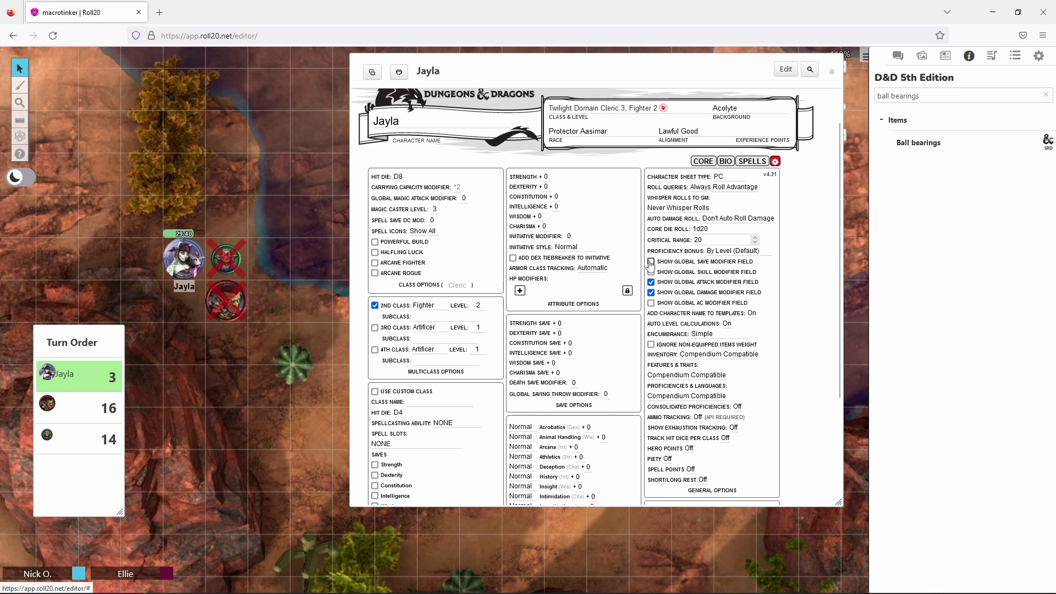
left_click(651, 263)
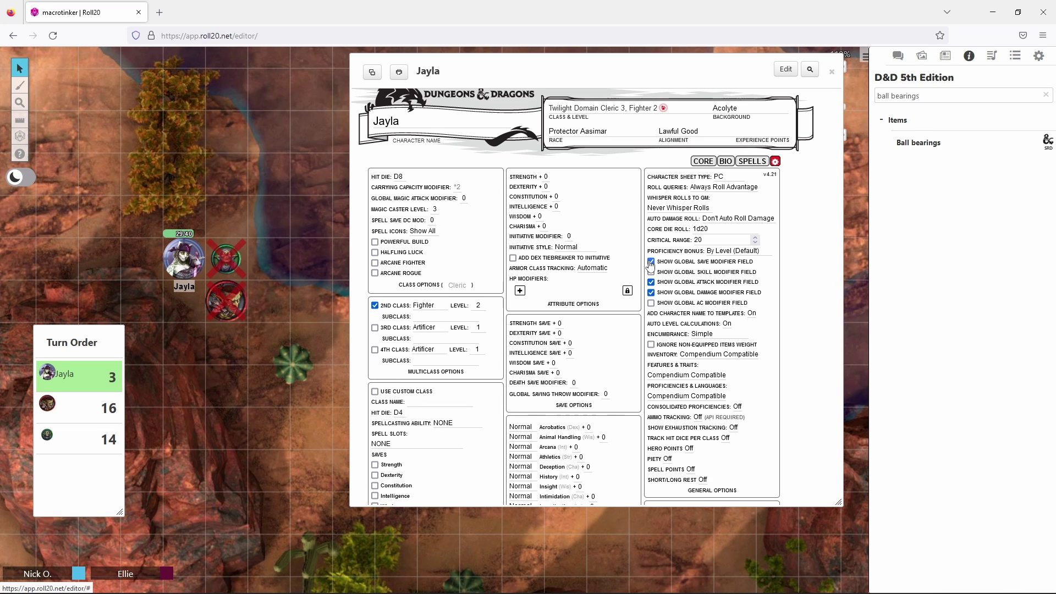
Close the details of the active 1d4 BLESS global attack modifier, roll a Mace attack, and inspect the bonus roll in the chat
left_click(703, 161)
scroll(508, 219, "down", 2)
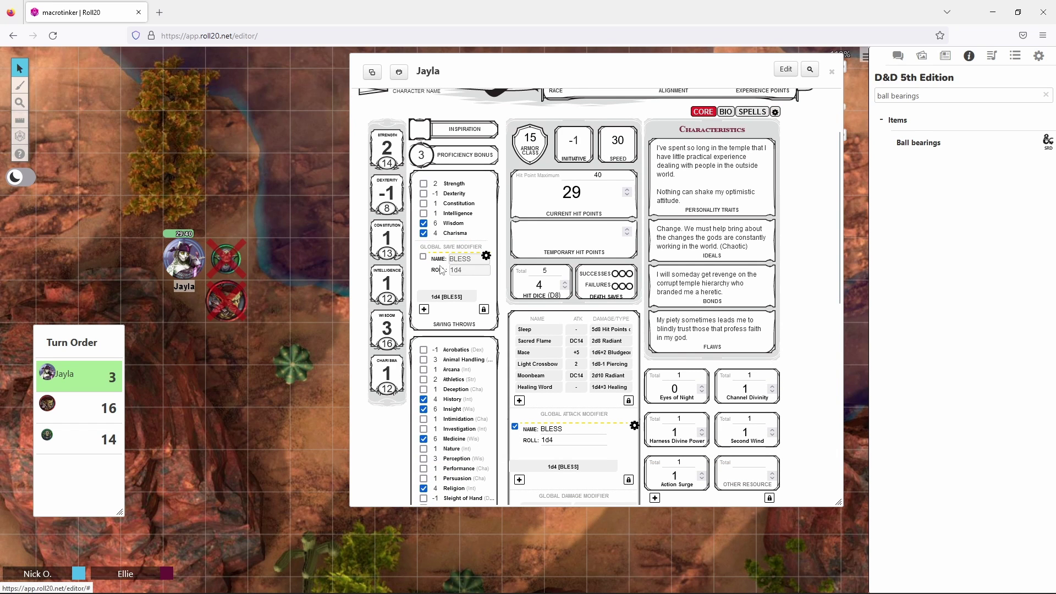
scroll(440, 270, "down", 2)
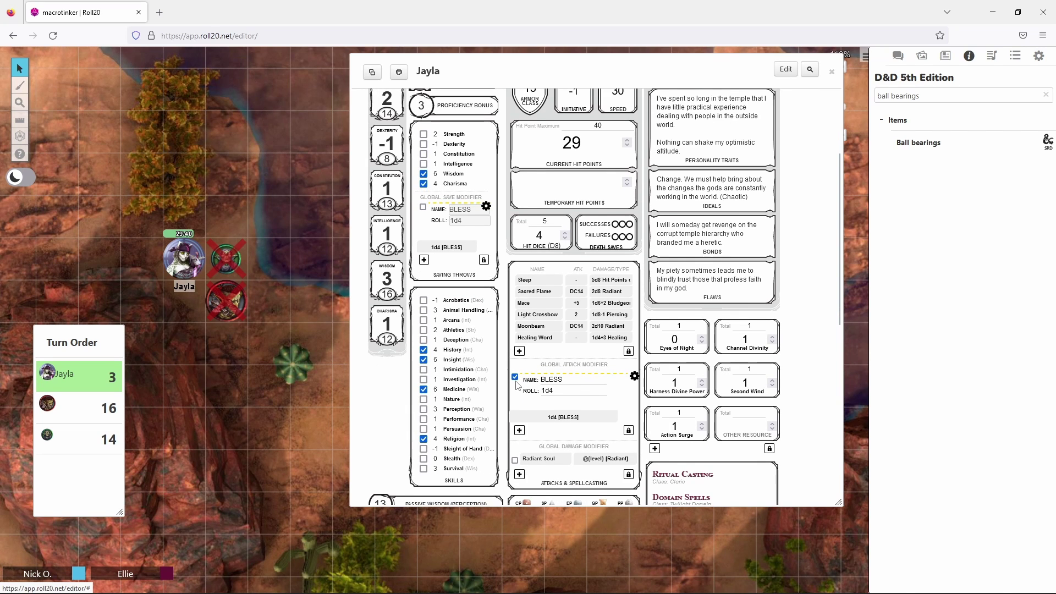
left_click(634, 377)
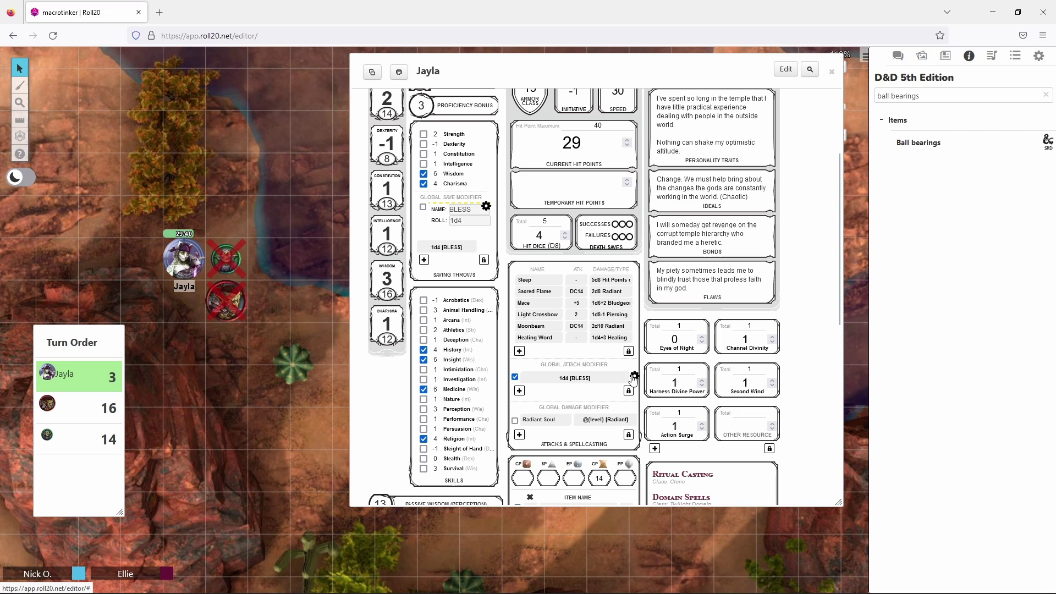
left_click(524, 305)
left_click(898, 55)
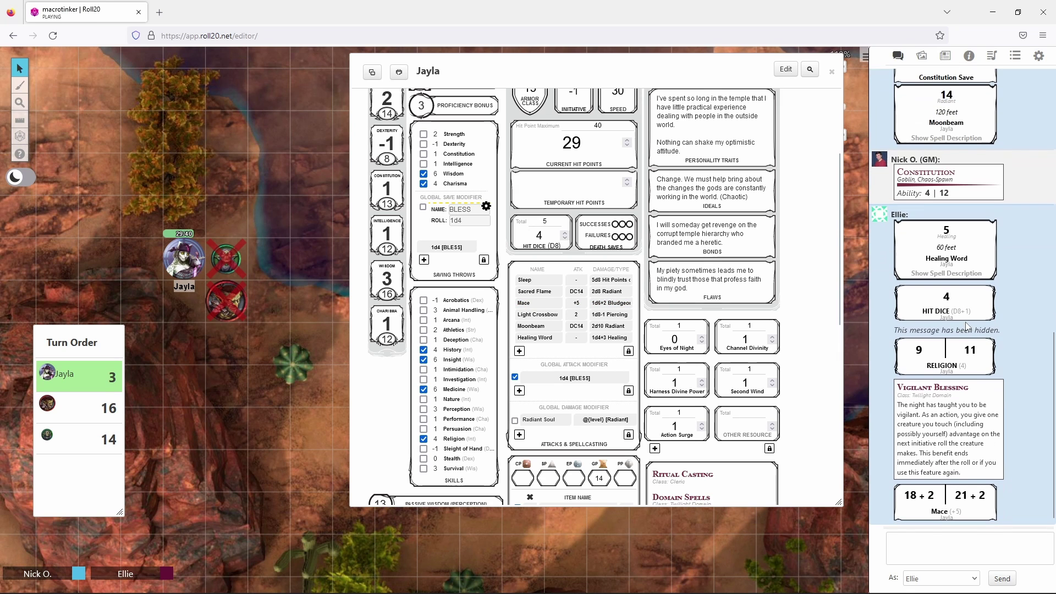
mouse_move(912, 502)
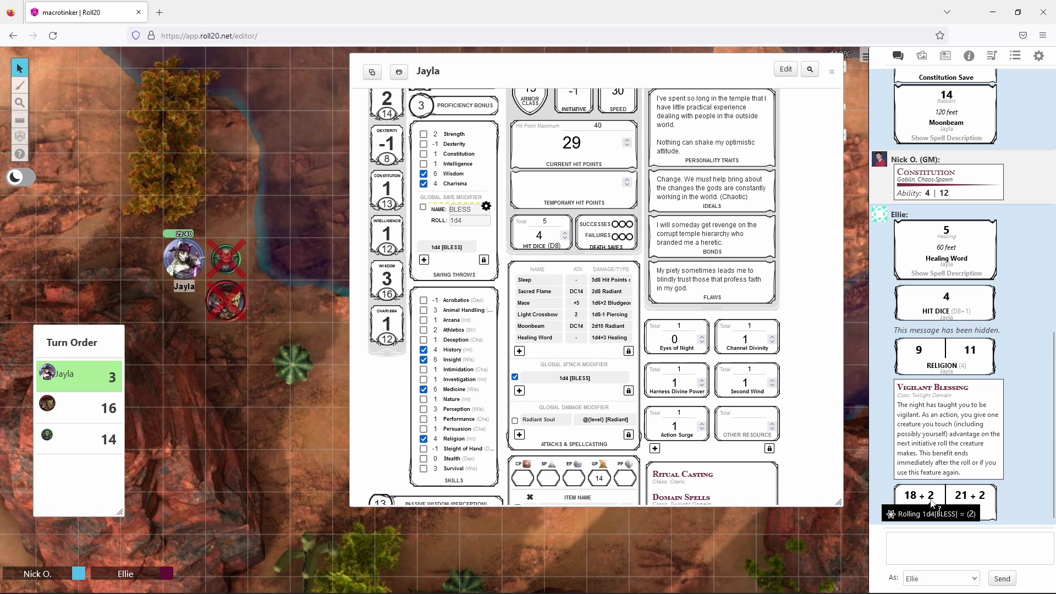
Activate the 1d4 BLESS global save modifier, close its details, and roll a Wisdom save to inspect in the chat
left_click(423, 208)
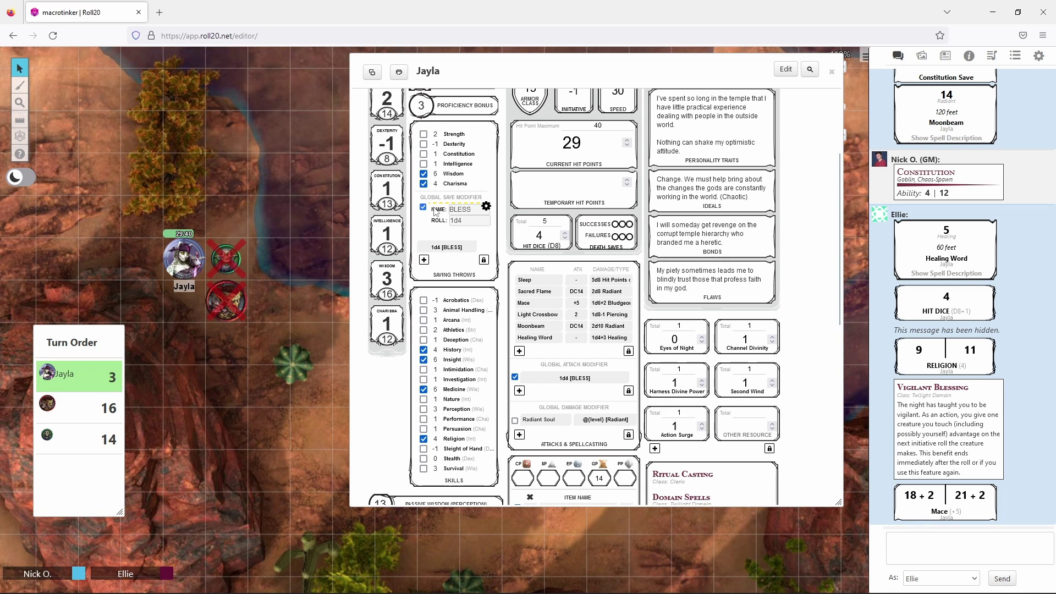
left_click(486, 207)
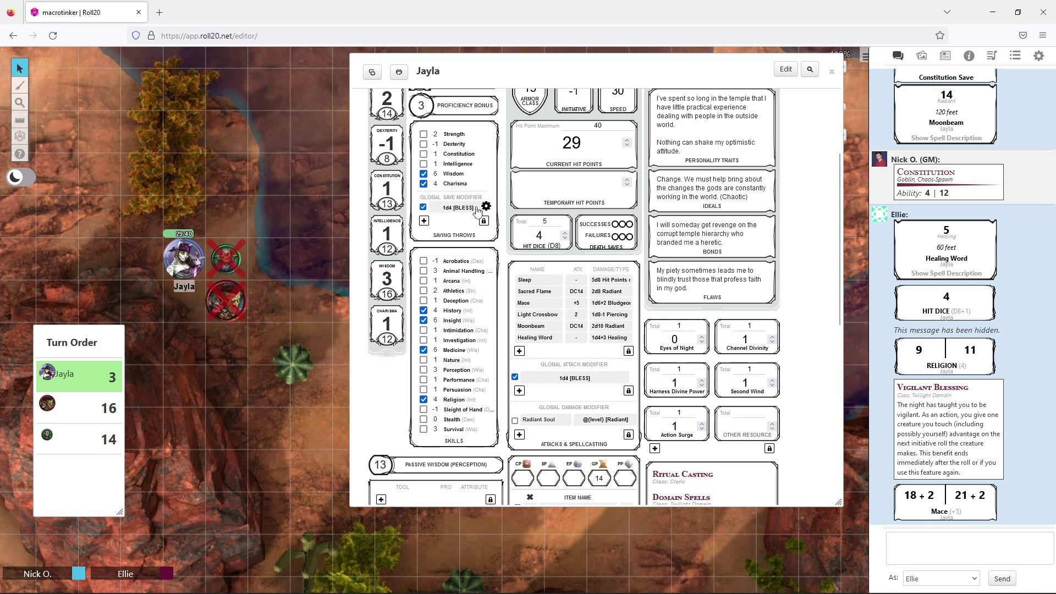
left_click(457, 176)
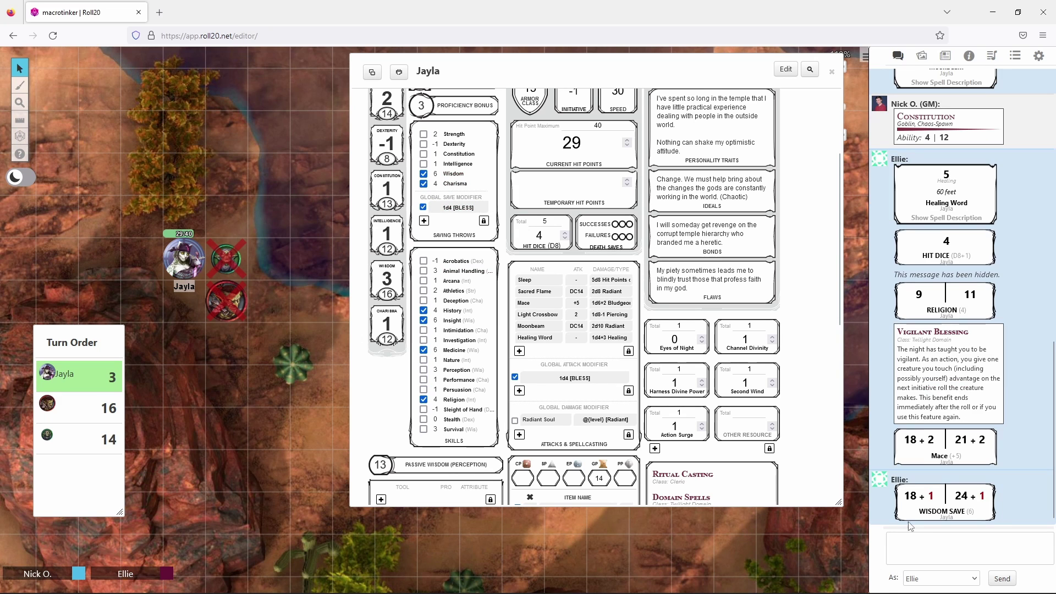
mouse_move(910, 502)
Deactivate the BLESS attack and save modifiers, and roll a Mace attack and a Wisdom save without them
left_click(516, 378)
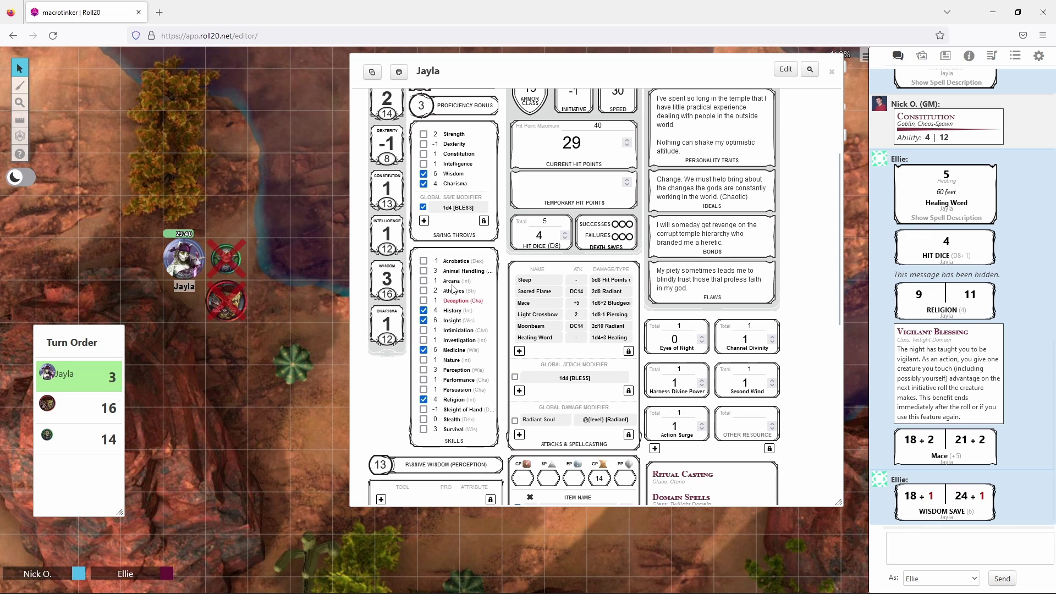
left_click(424, 207)
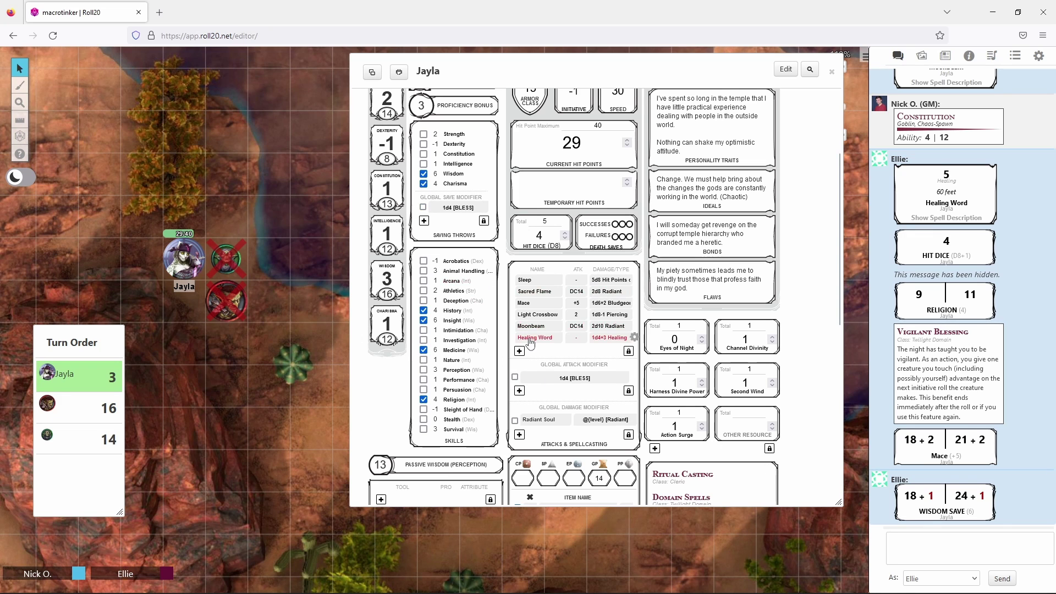
left_click(527, 304)
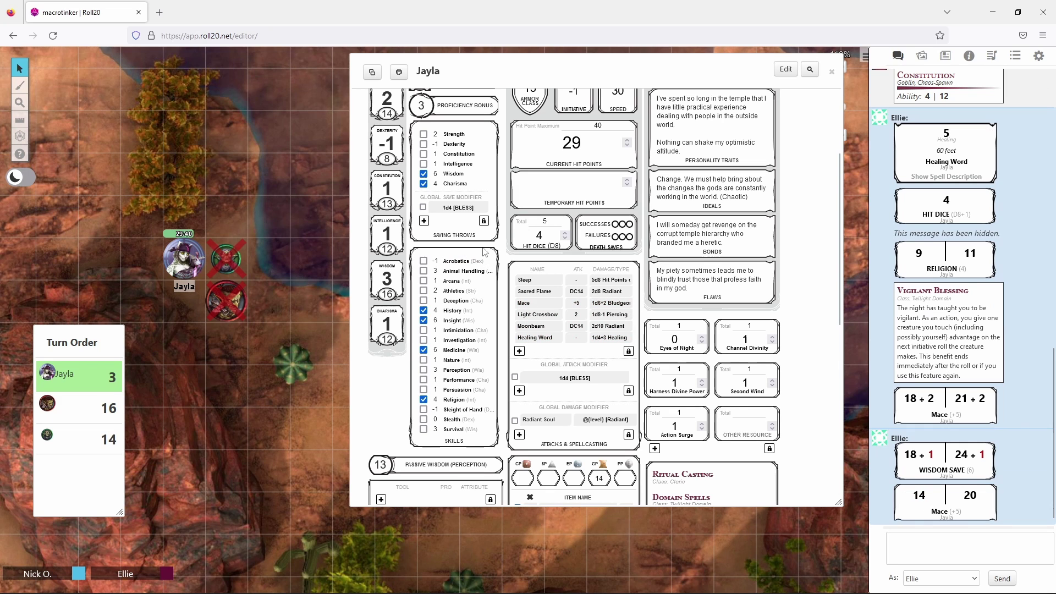
left_click(460, 176)
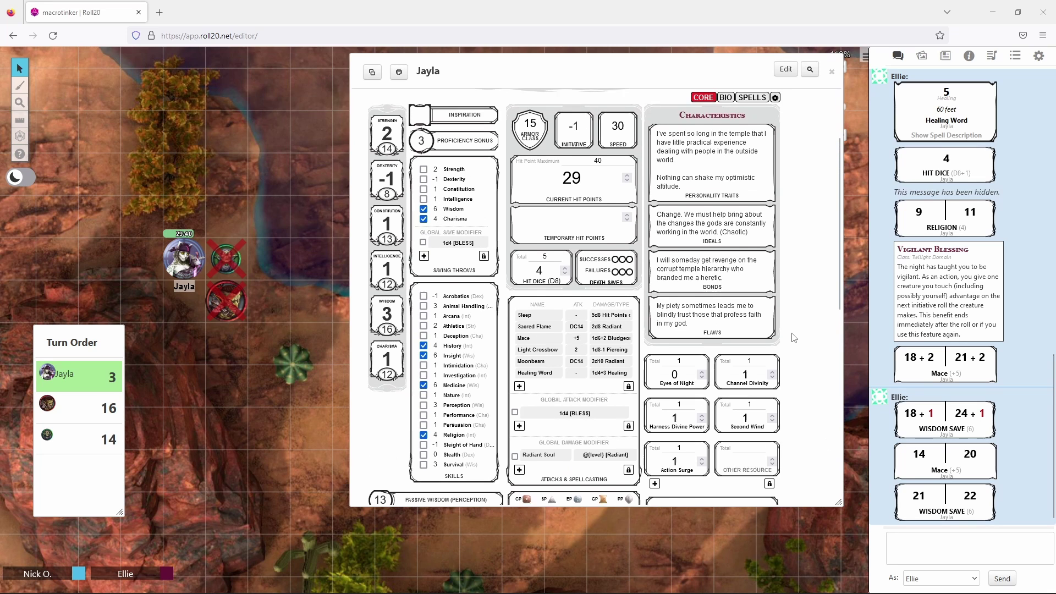
Launch the Level+ Charactermancer for Jayla from the character sheet's settings
scroll(794, 338, "up", 4)
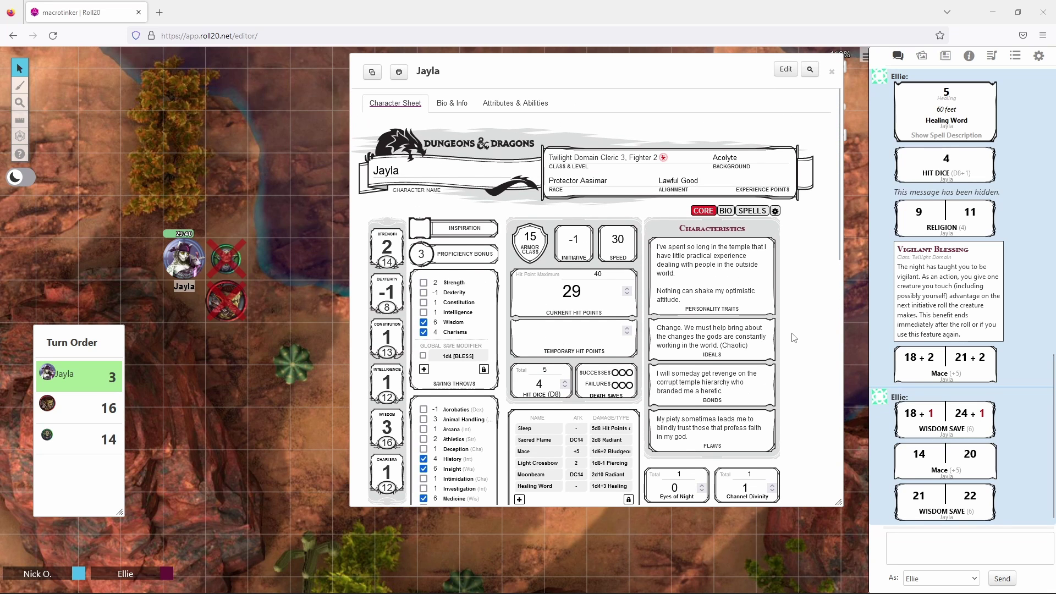
left_click(664, 157)
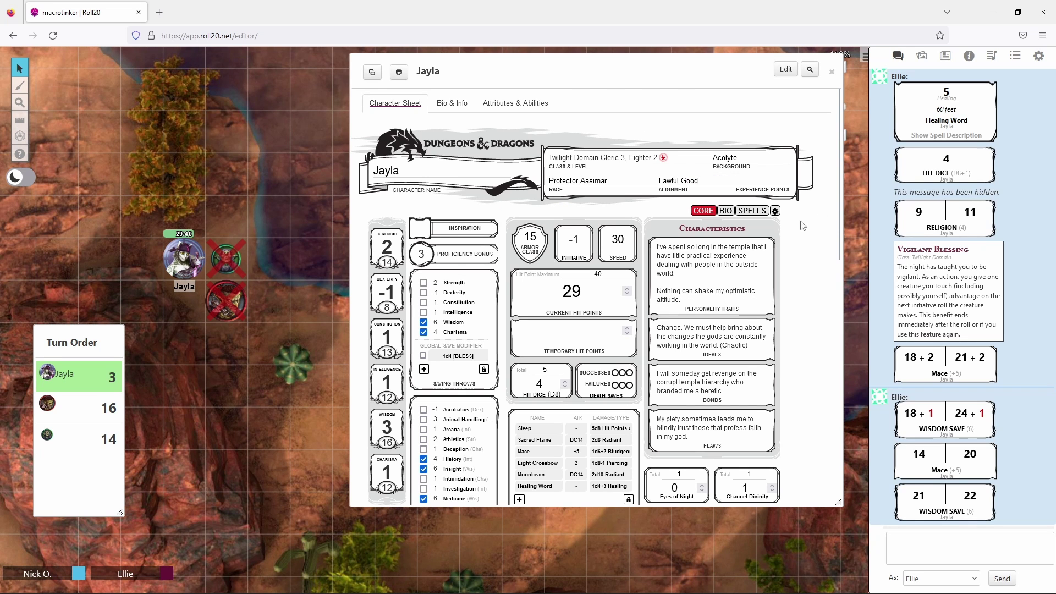
left_click(775, 212)
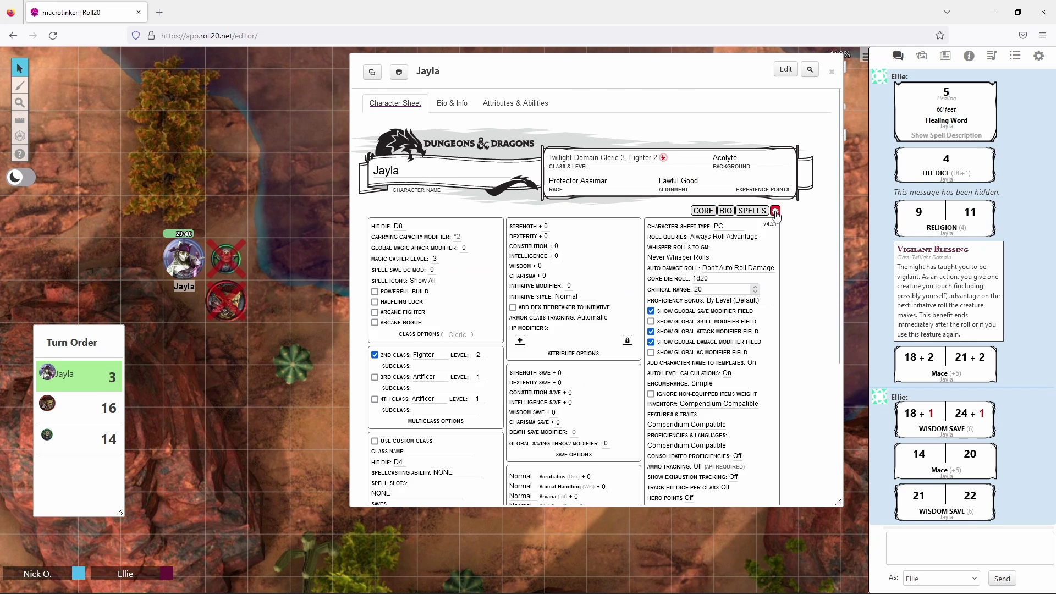
scroll(683, 236, "down", 5)
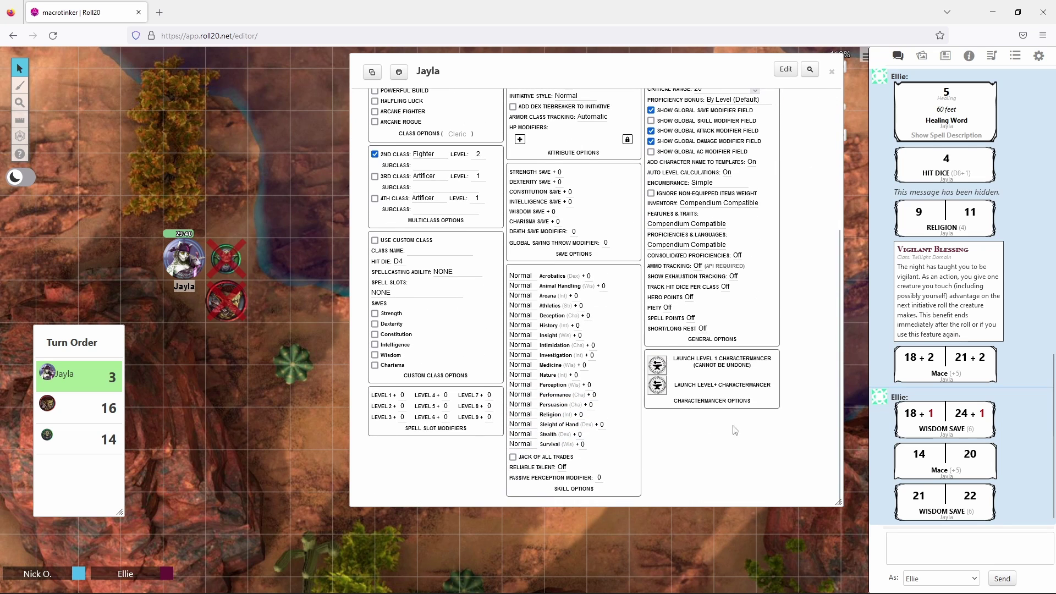
left_click(660, 390)
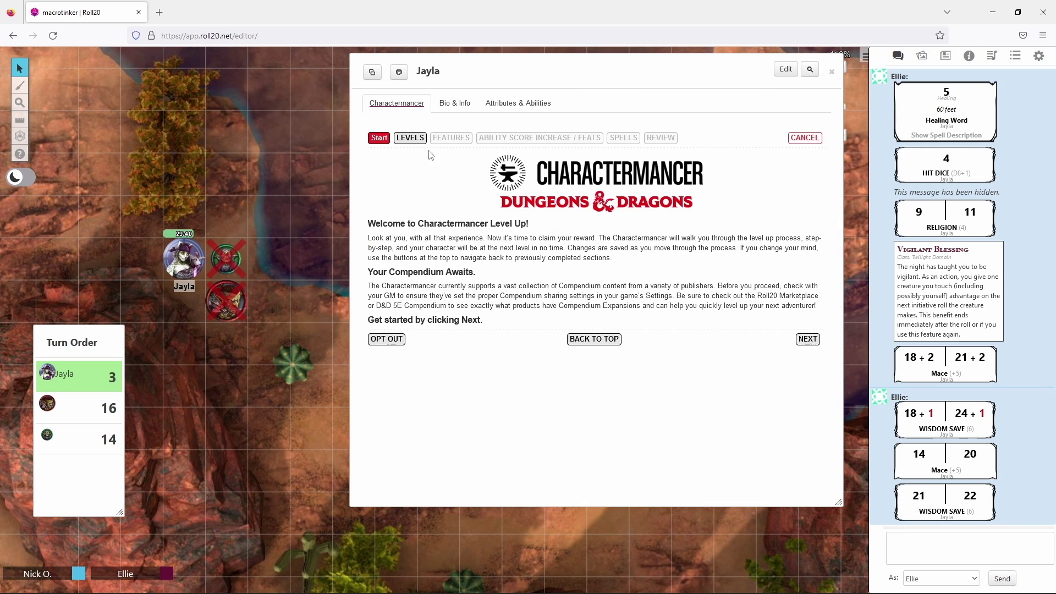